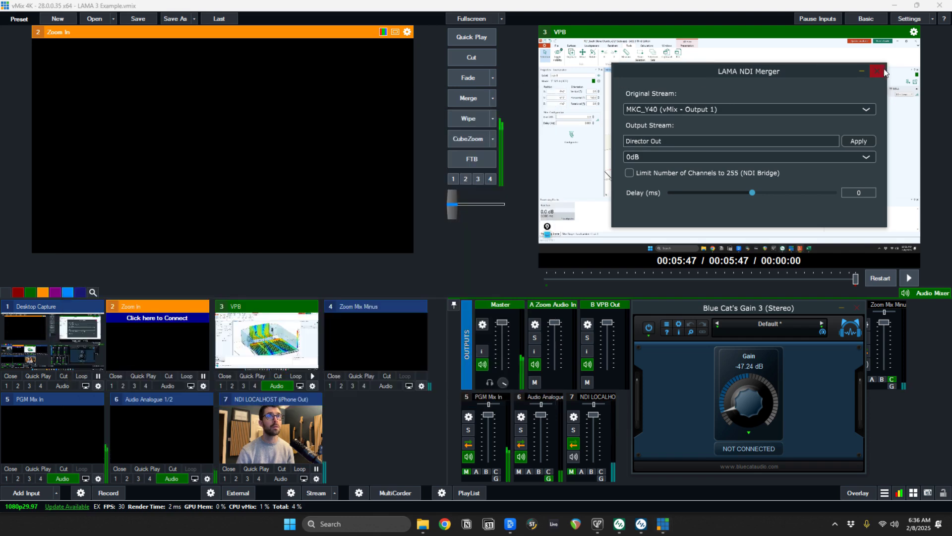
- Close the LAMA NDI Merger and Blue Cat's Gain 3 (Stereo) windows
click(879, 71)
click(859, 308)
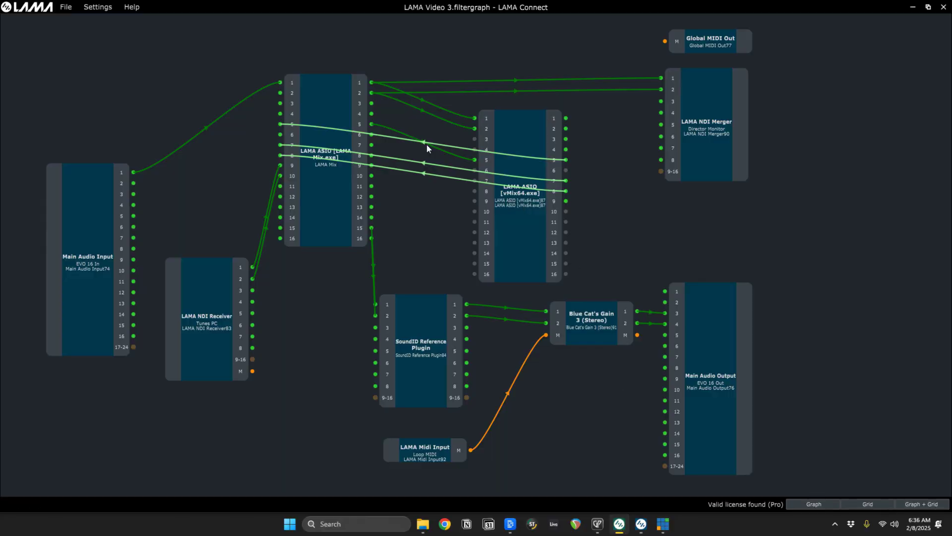
drag(372, 197, 481, 160)
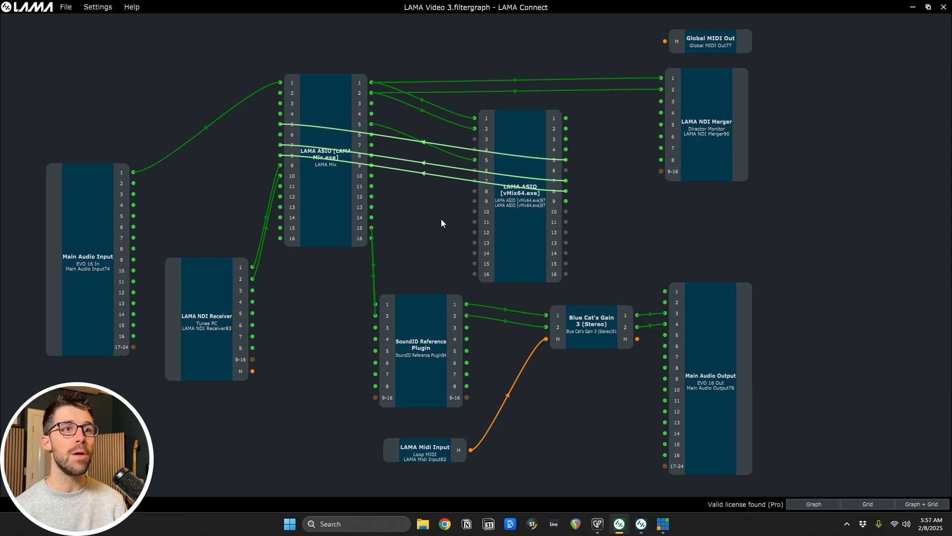
- Look over the channel strips in LAMA Mix and the audio mixer in vMix, and return to LAMA Connect's routing graph
click(642, 522)
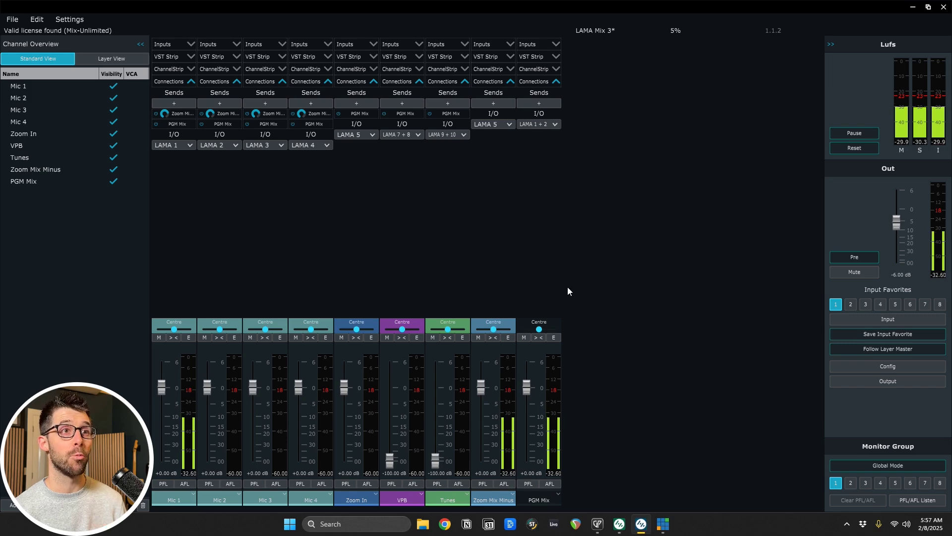
click(663, 524)
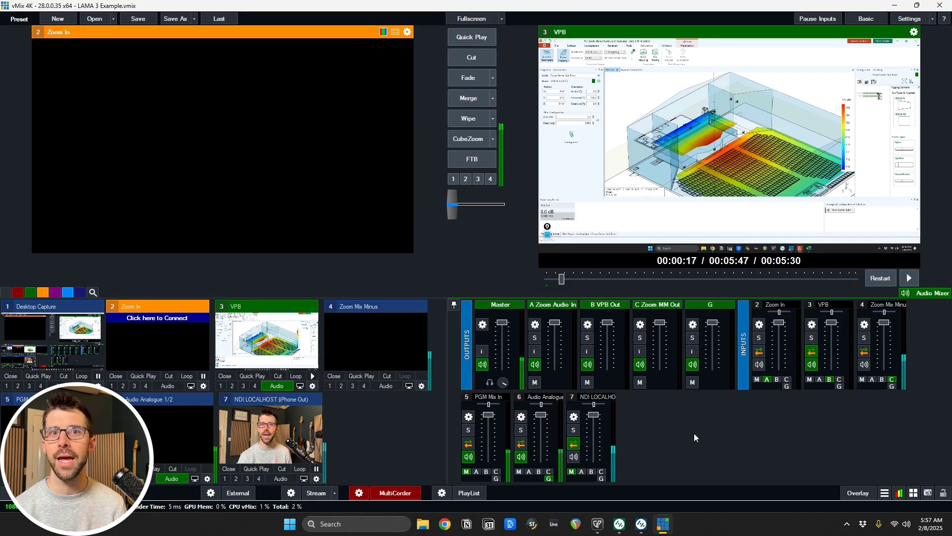
click(641, 523)
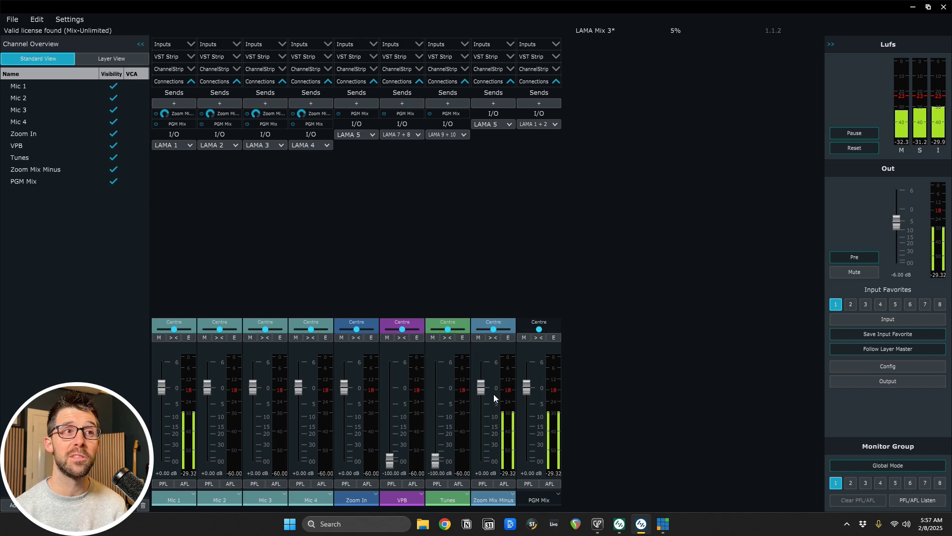
key(alt+Tab)
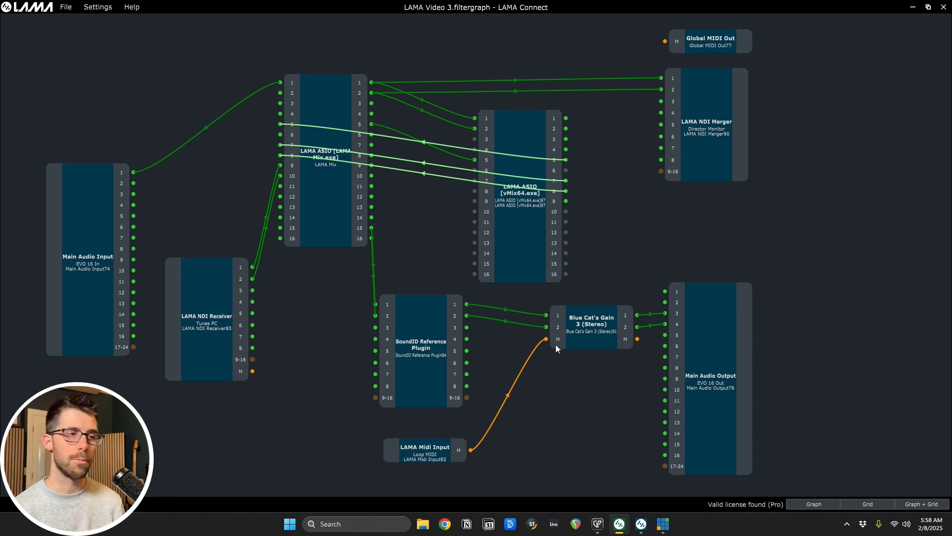
- Review the routing matrix in Grid view and the combined Graph + Grid view, and return to Graph view
click(868, 504)
scroll(464, 387, up, 2)
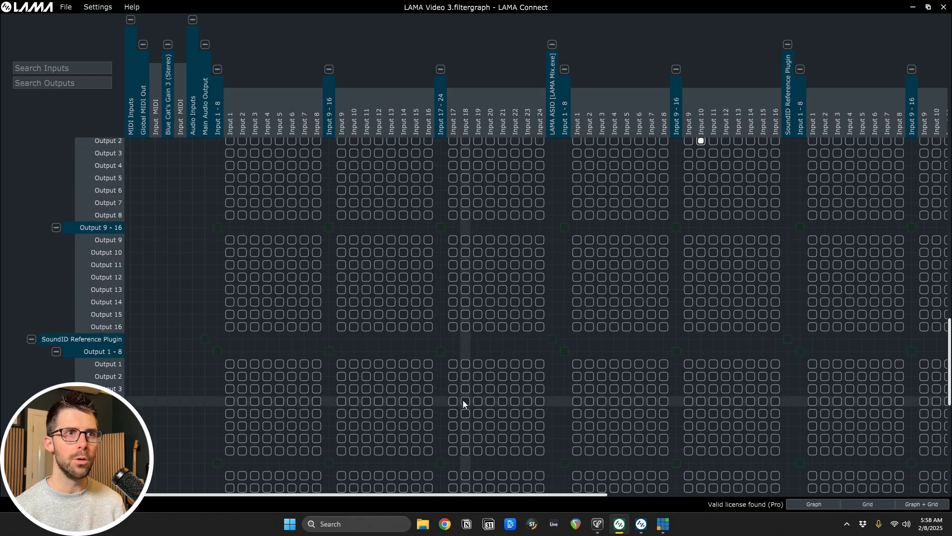
scroll(463, 400, up, 5)
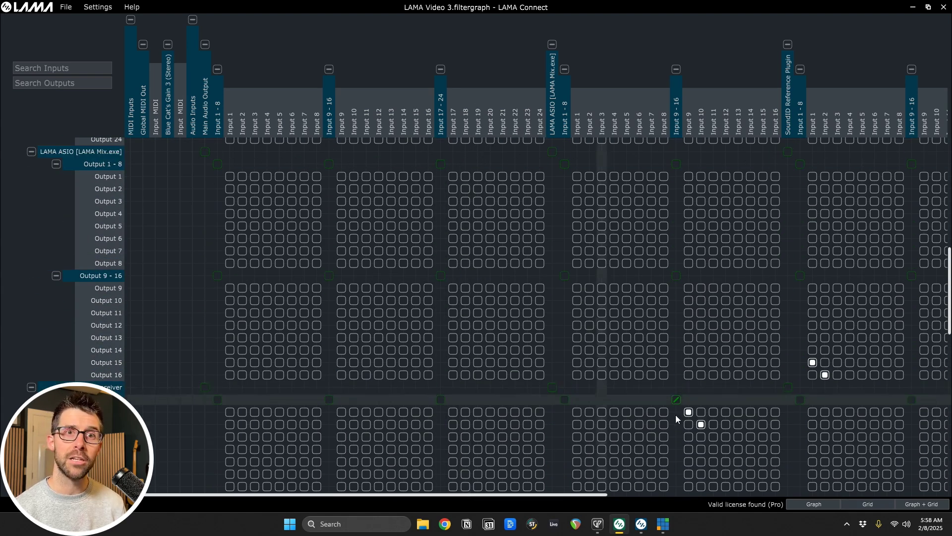
click(918, 504)
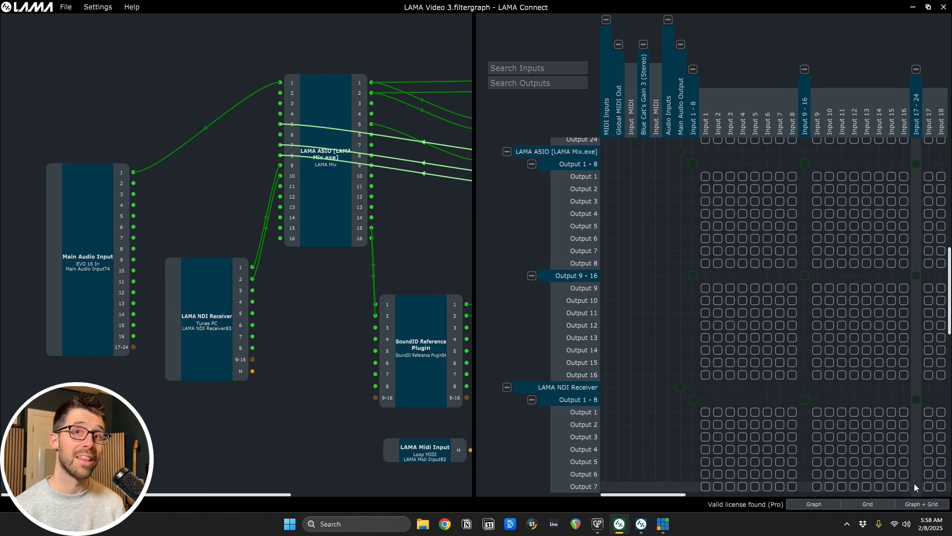
click(813, 501)
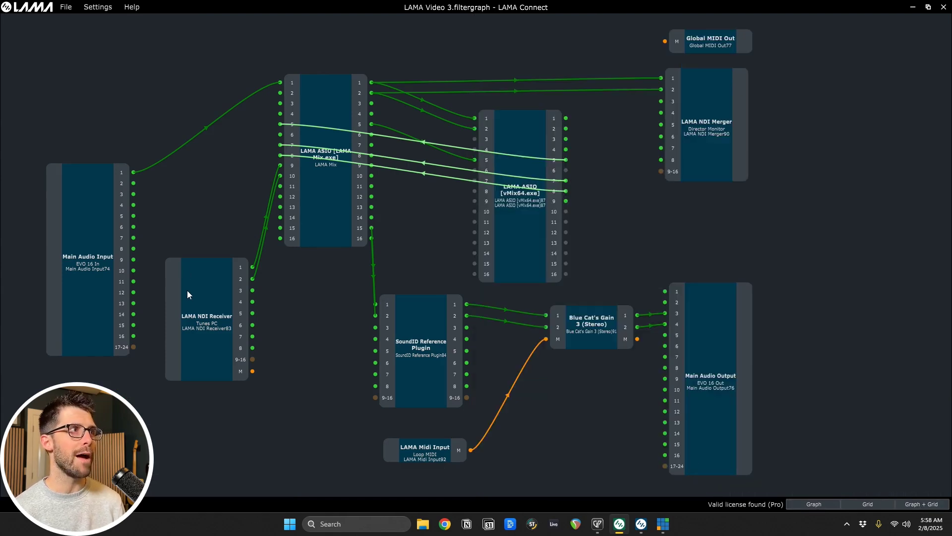
- Review the ASIO device settings of the Main Audio Input node and close them
double_click(78, 260)
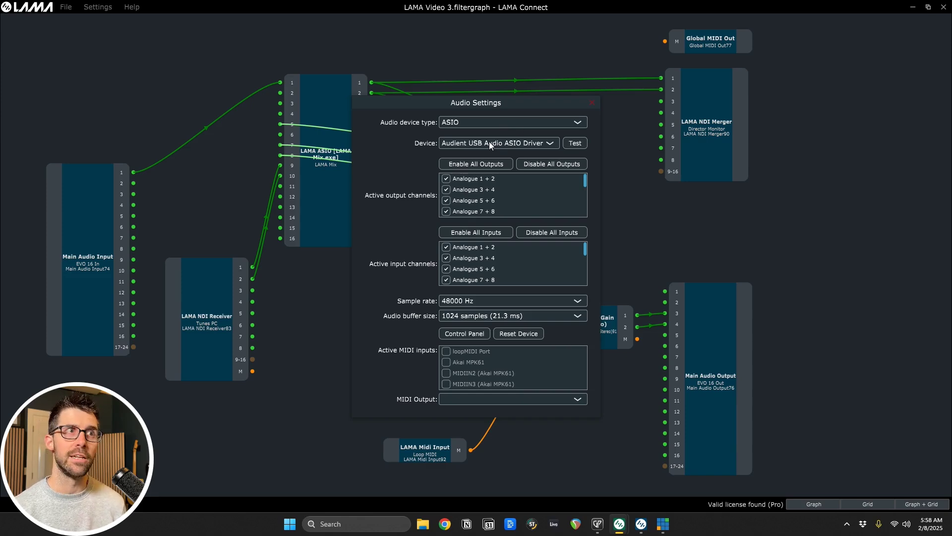
click(593, 104)
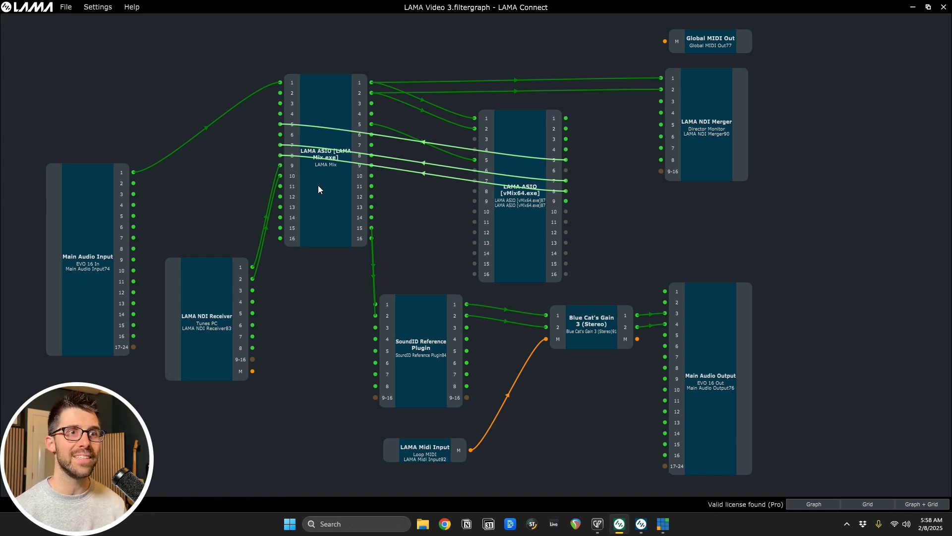
- Switch to LAMA Mix and review its Audio Device Settings, going through the full list of active output channels
click(641, 524)
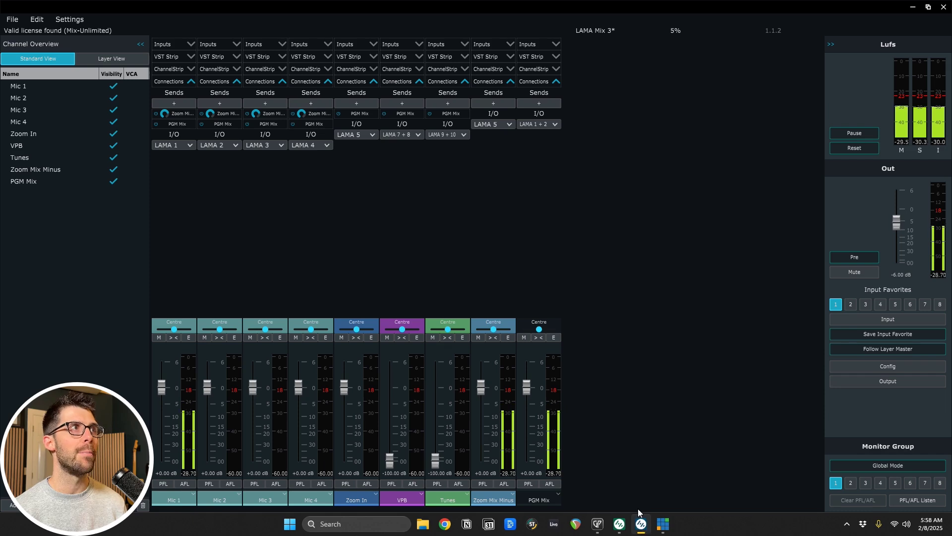
mouse_move(635, 527)
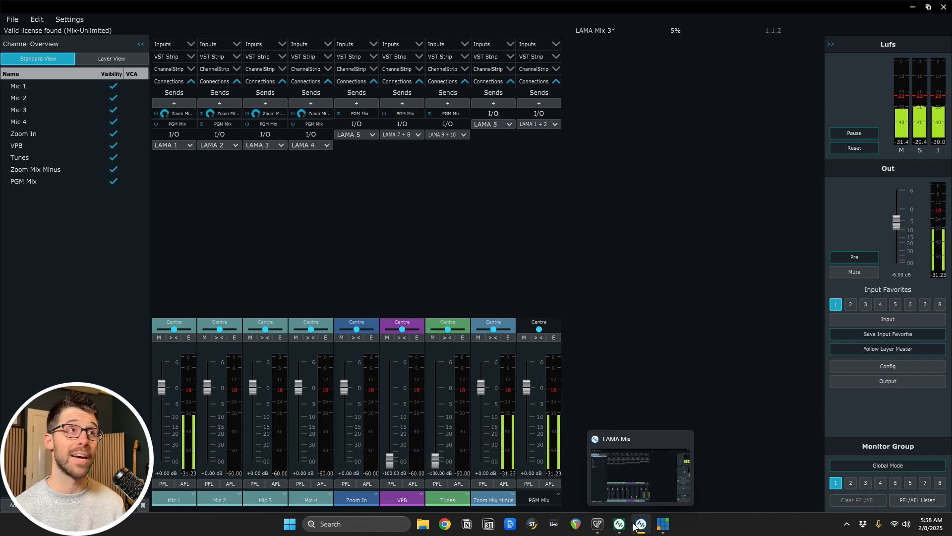
click(77, 19)
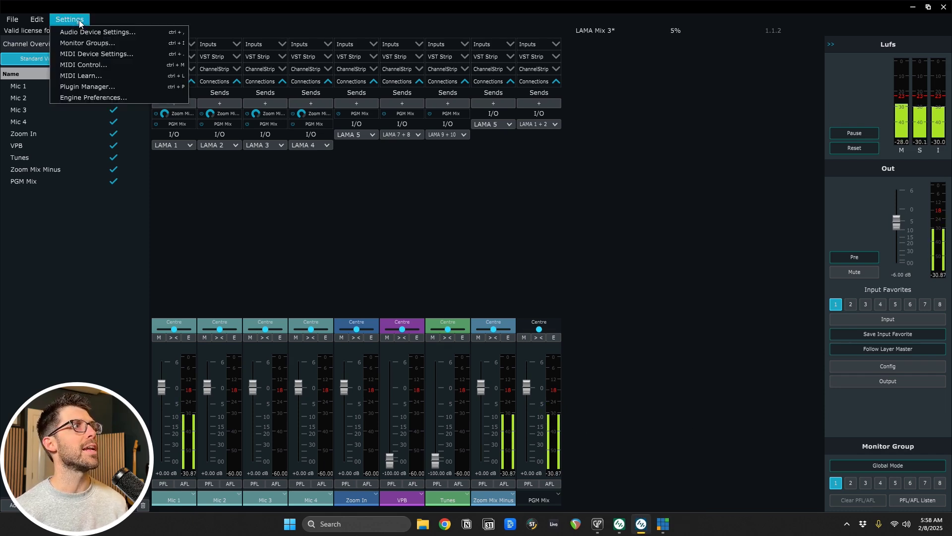
click(93, 32)
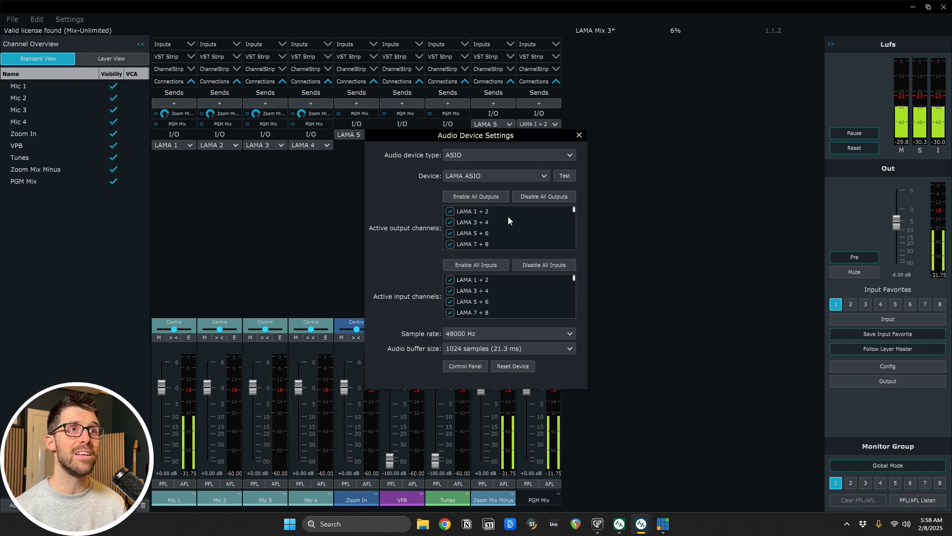
scroll(508, 233, down, 8)
scroll(508, 243, down, 20)
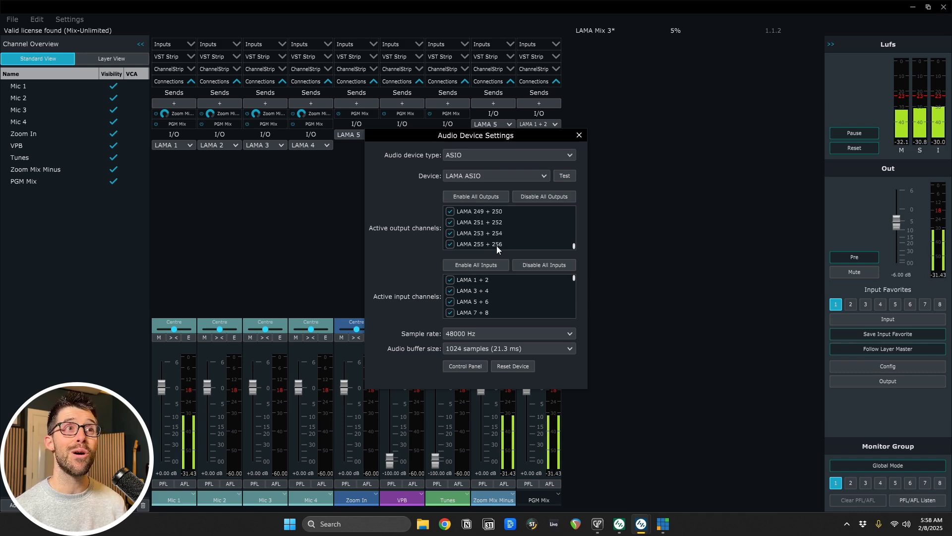
click(579, 135)
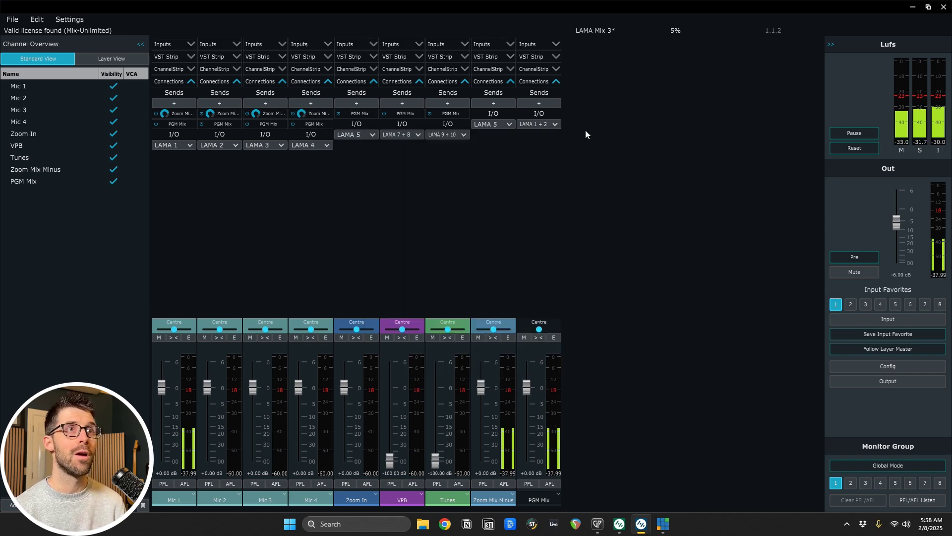
- Check the LAMA Mix connections, and look through LAMA Connect's list of addable nodes for the LAMA ASIO entries
click(623, 524)
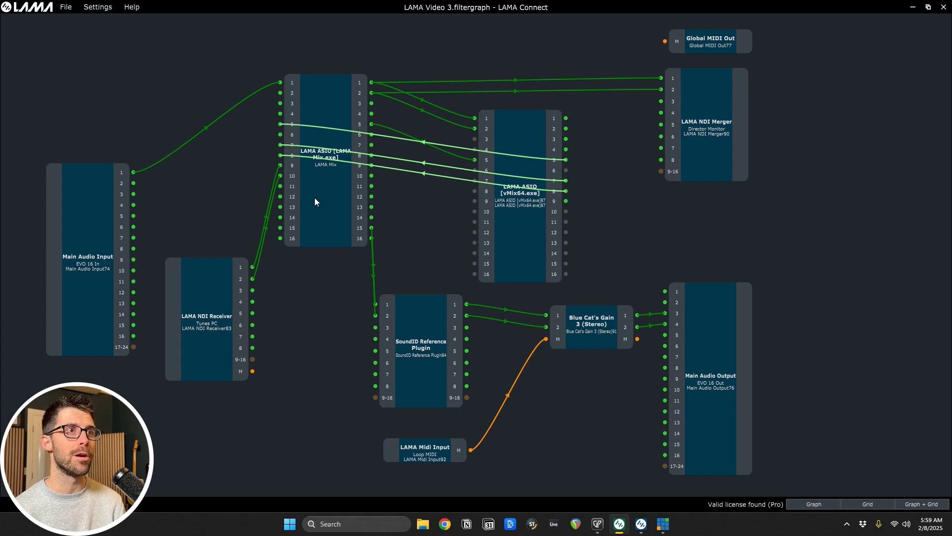
click(641, 524)
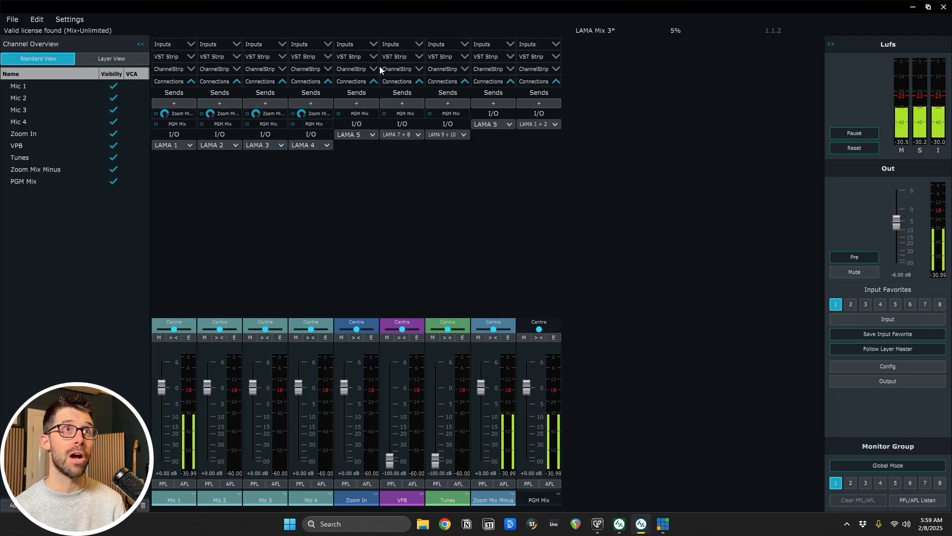
click(619, 524)
right_click(311, 286)
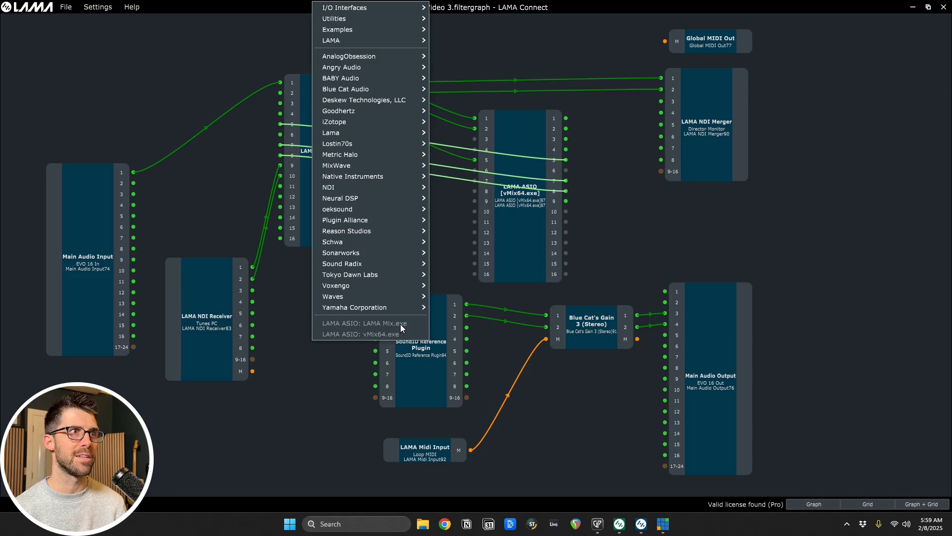
click(347, 367)
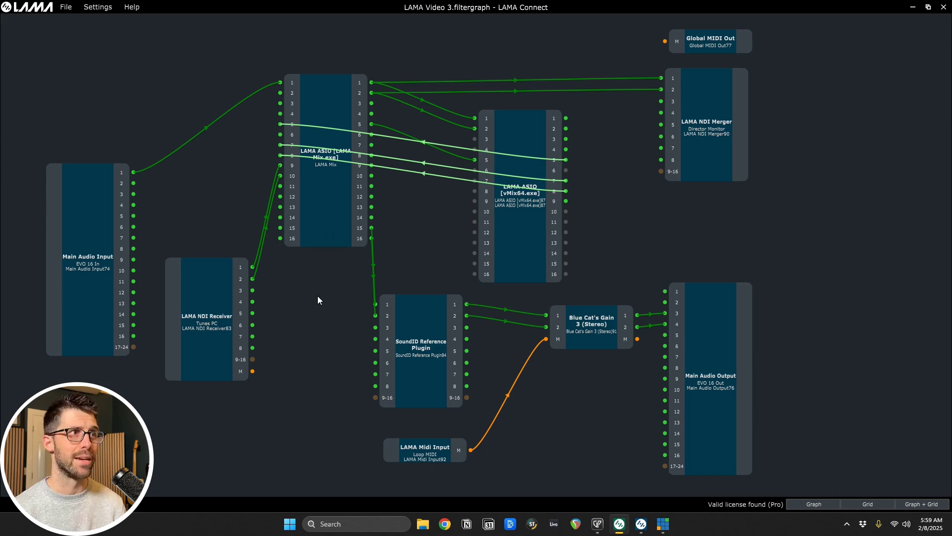
- Inspect the LAMA NDI Receiver node's source and buffer settings, moving its window off the node before closing it
double_click(204, 322)
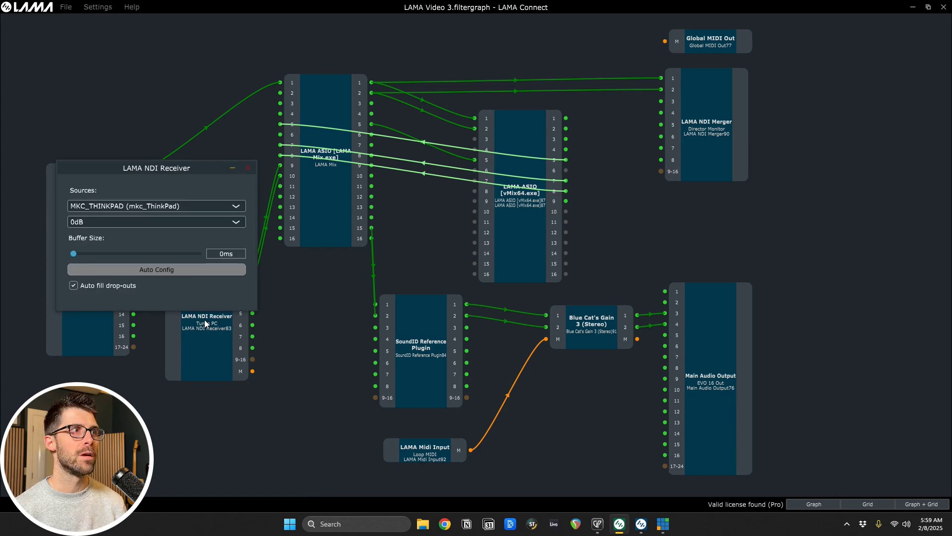
drag(199, 170, 226, 99)
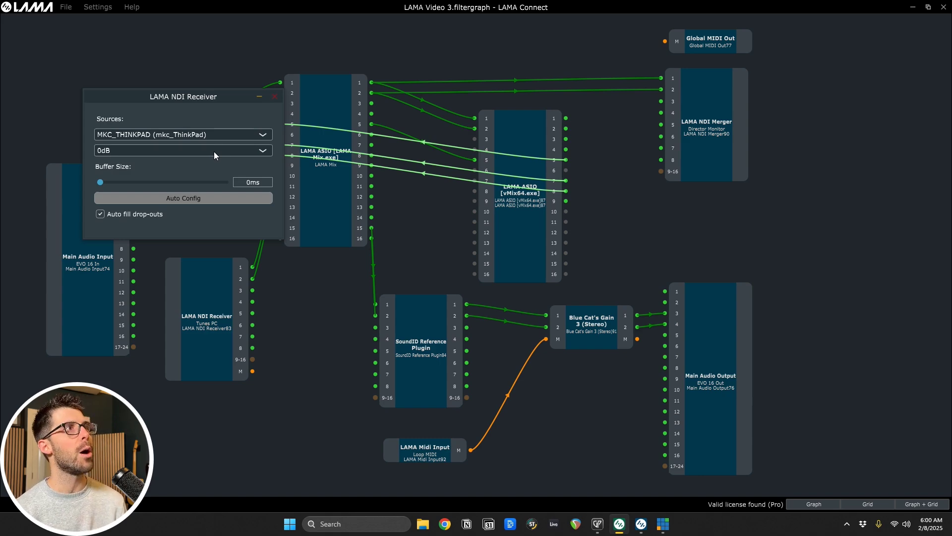
click(274, 96)
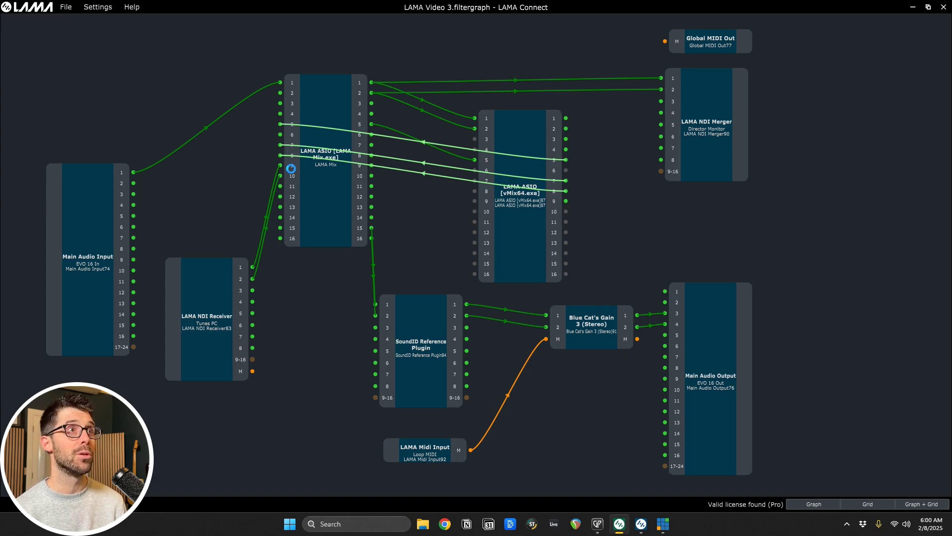
- In LAMA Mix, raise the Tunes fader to about -3.4 dB and pull it back down to -100 dB
click(645, 531)
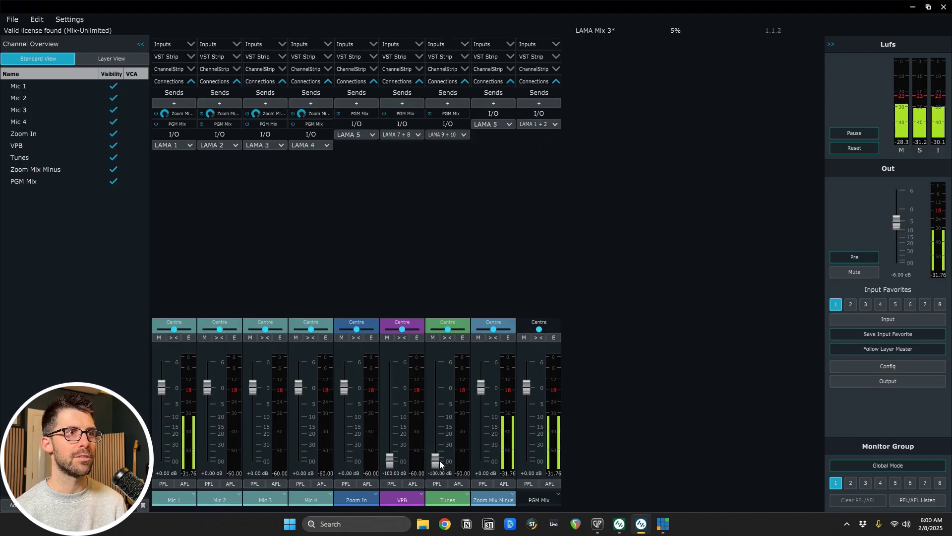
drag(436, 460, 426, 388)
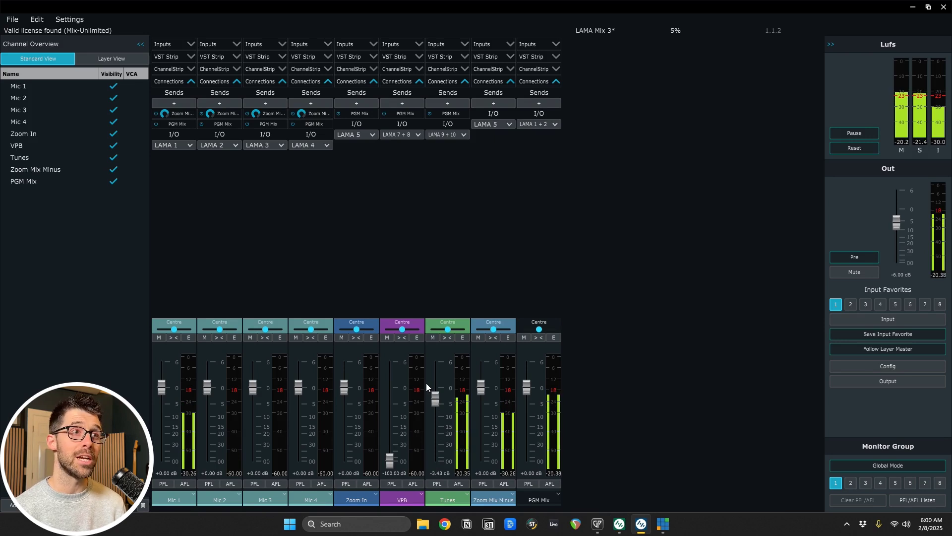
drag(427, 383, 441, 487)
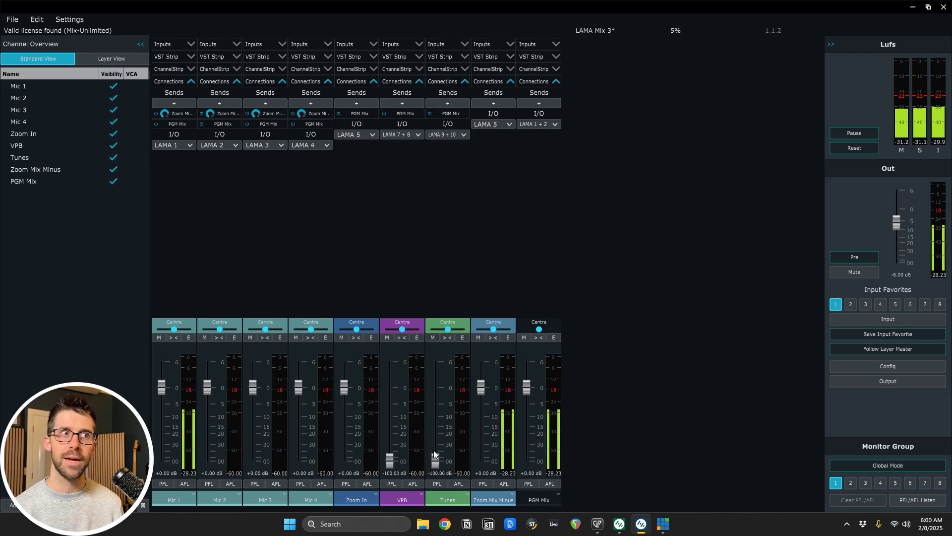
- In LAMA Connect, inspect the LAMA NDI Merger node's selectable original streams and its output stream name, and close the window
key(alt+Tab)
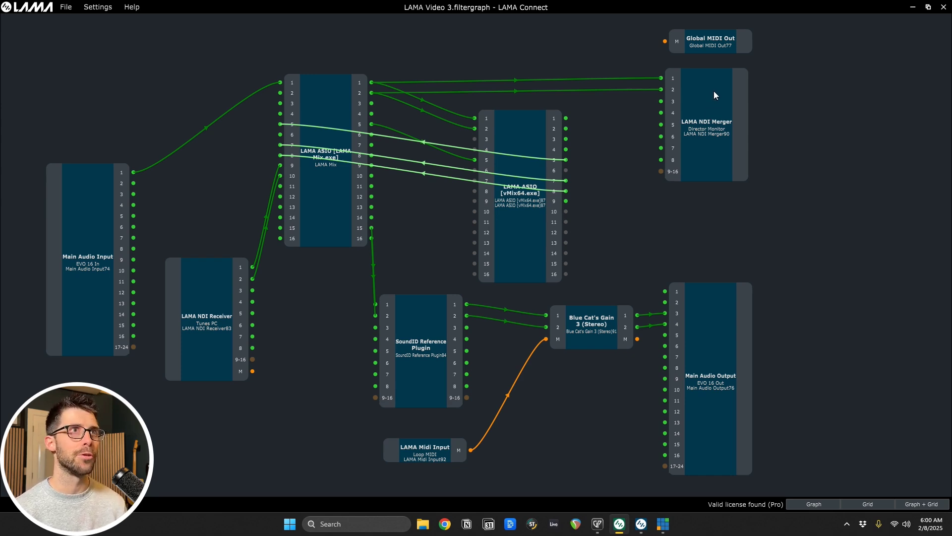
double_click(691, 129)
click(278, 58)
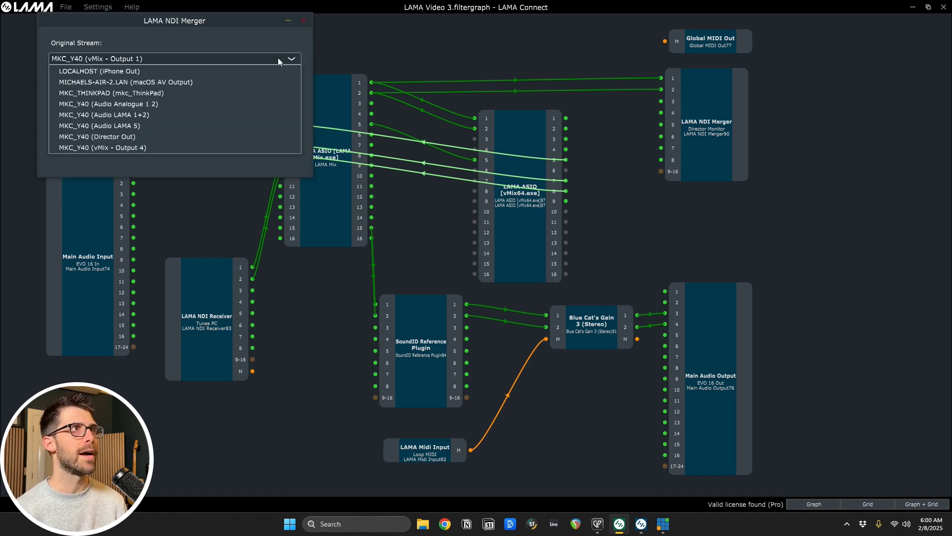
click(201, 35)
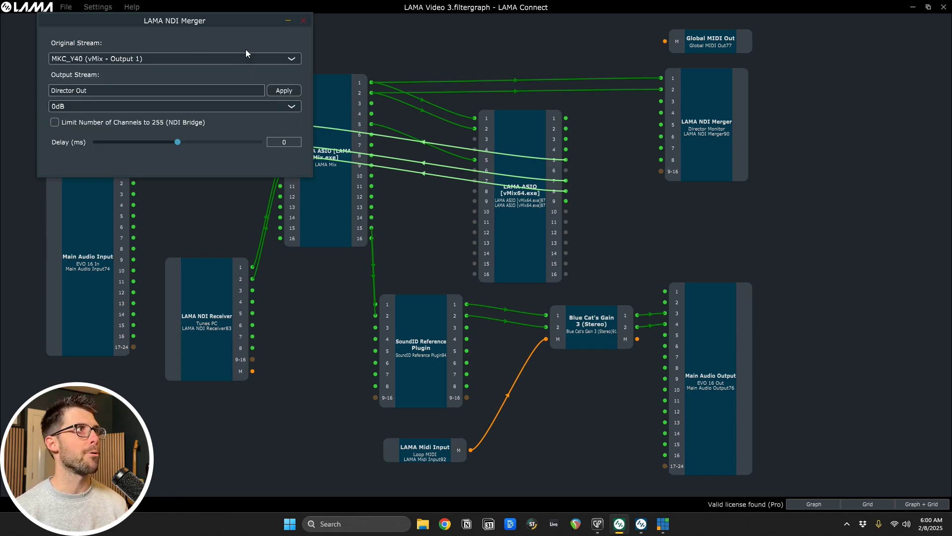
click(140, 92)
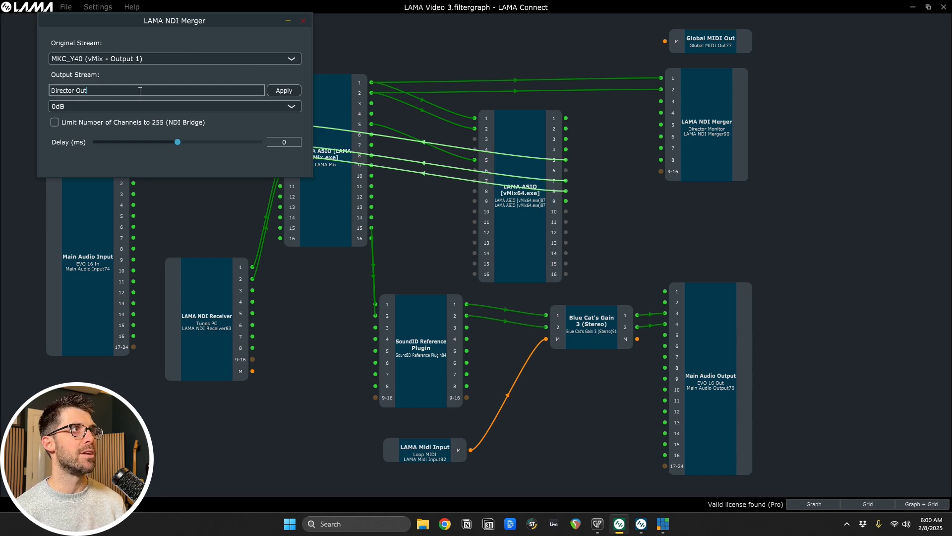
click(304, 21)
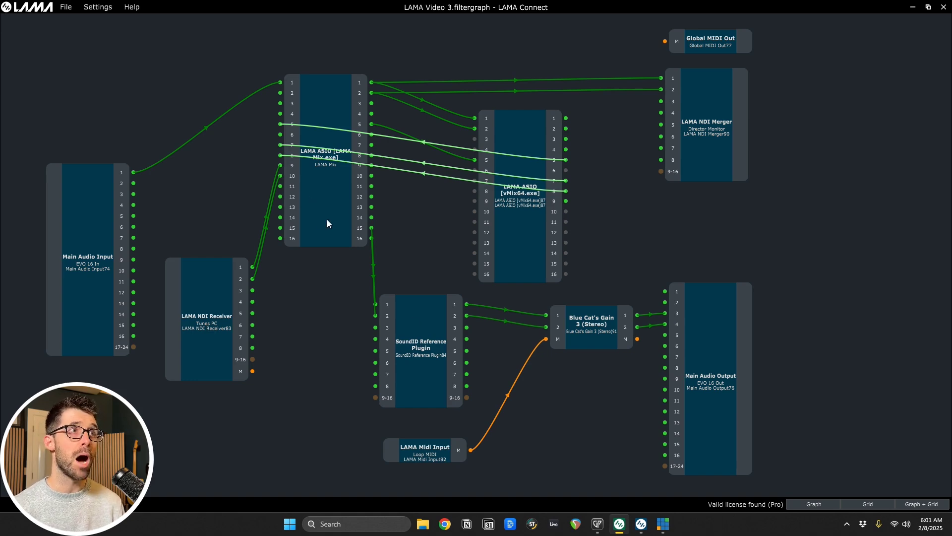
- View the LAMA Mix window, and open the SoundID Reference Plugin node in LAMA Connect to inspect its calibration
click(641, 524)
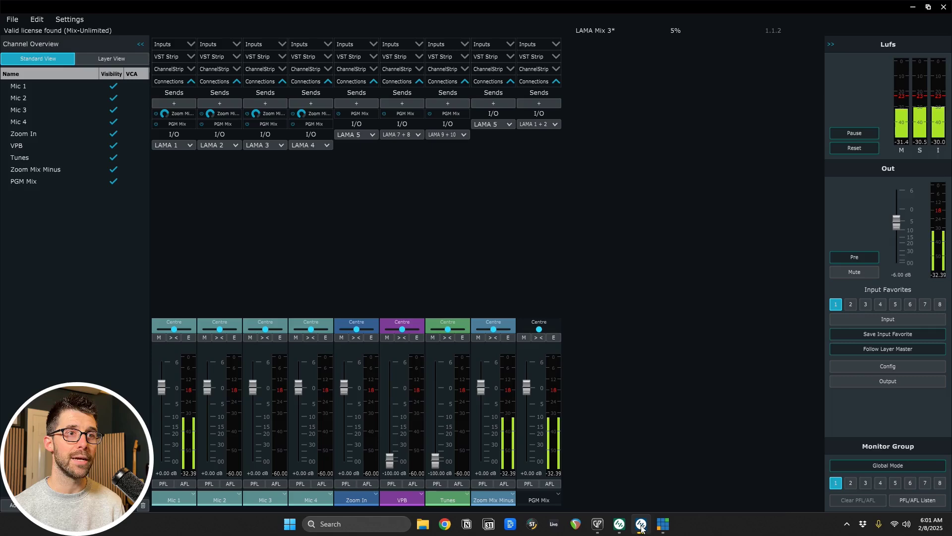
click(620, 524)
double_click(415, 352)
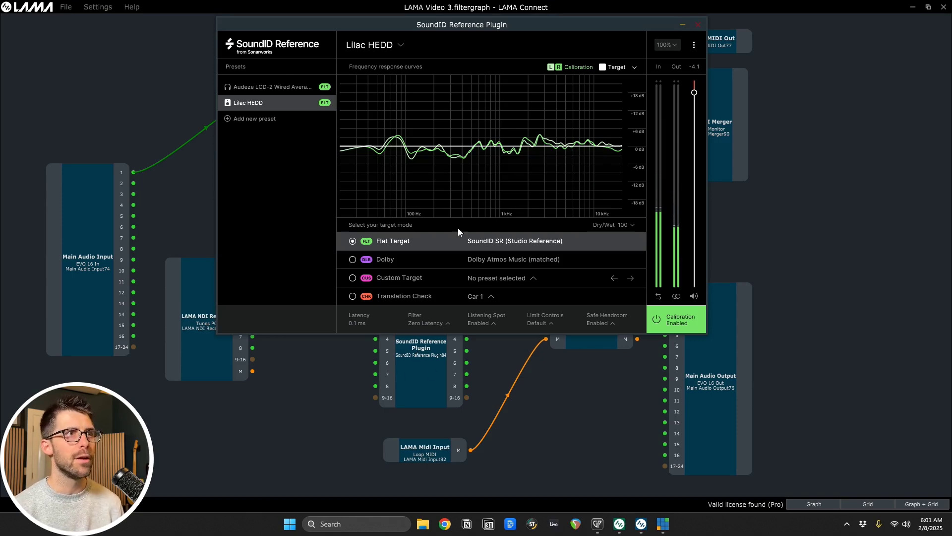
- Close the SoundID Reference window, inspect the Blue Cat's Gain 3 gain control and the LAMA Midi Input node's port selection, and close both windows
click(698, 24)
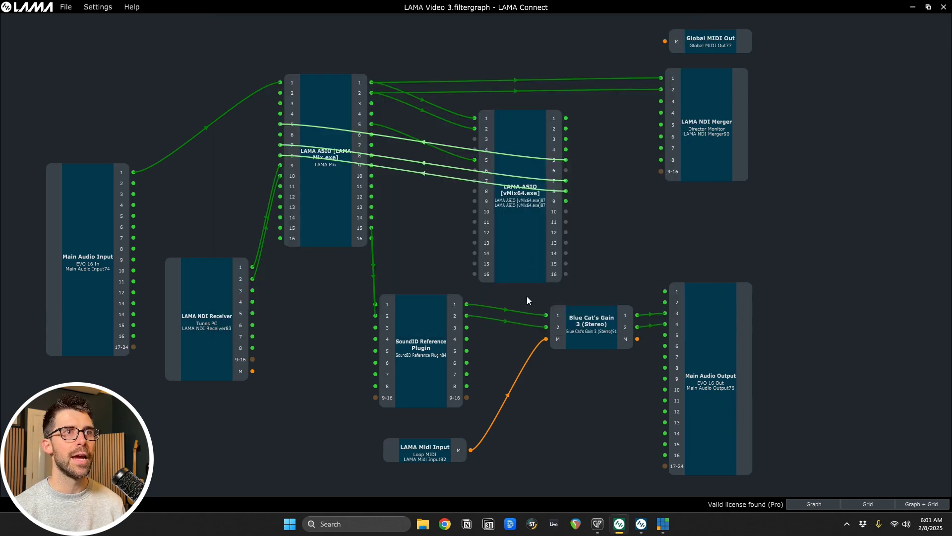
double_click(578, 327)
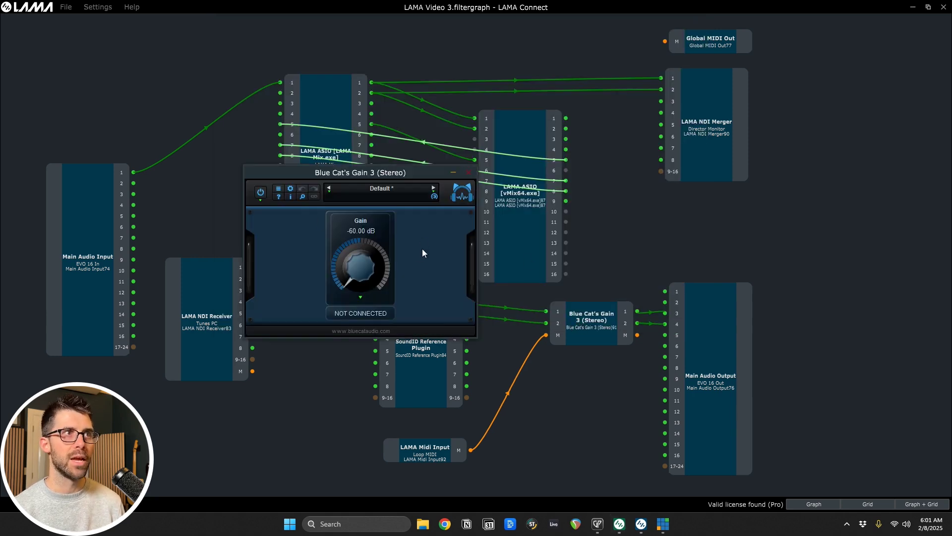
double_click(433, 453)
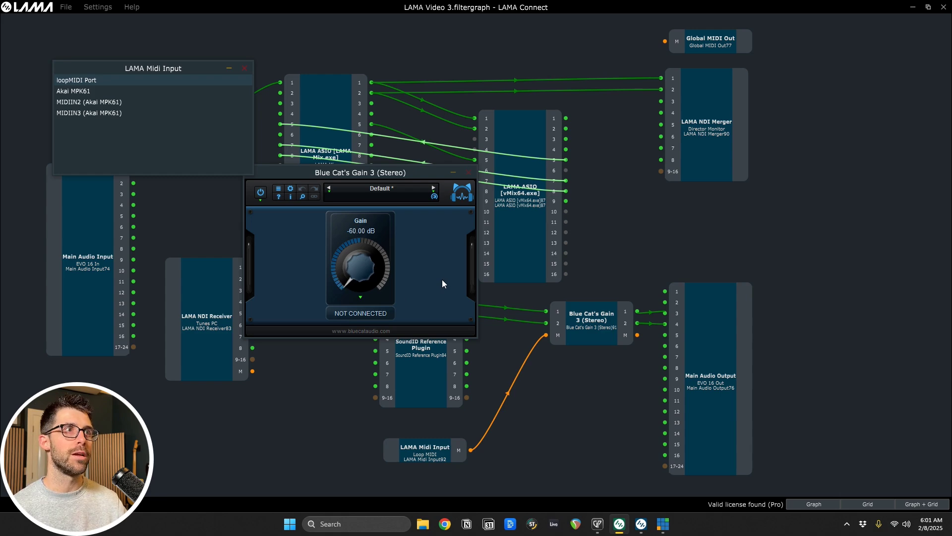
click(255, 76)
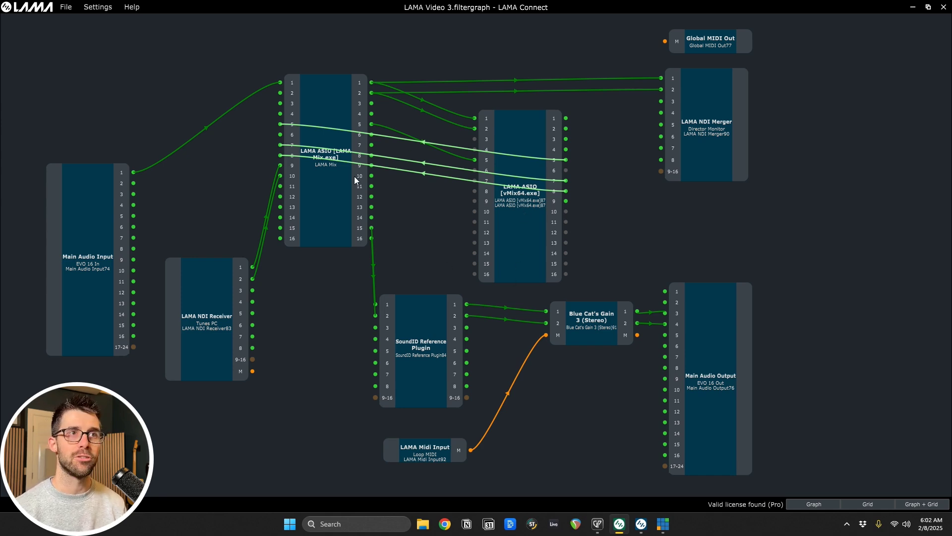
- View LAMA Mix, switch to vMix, and inspect the Zoom In input's return feed settings, moving the setup window off the audio mixer before closing it
click(640, 524)
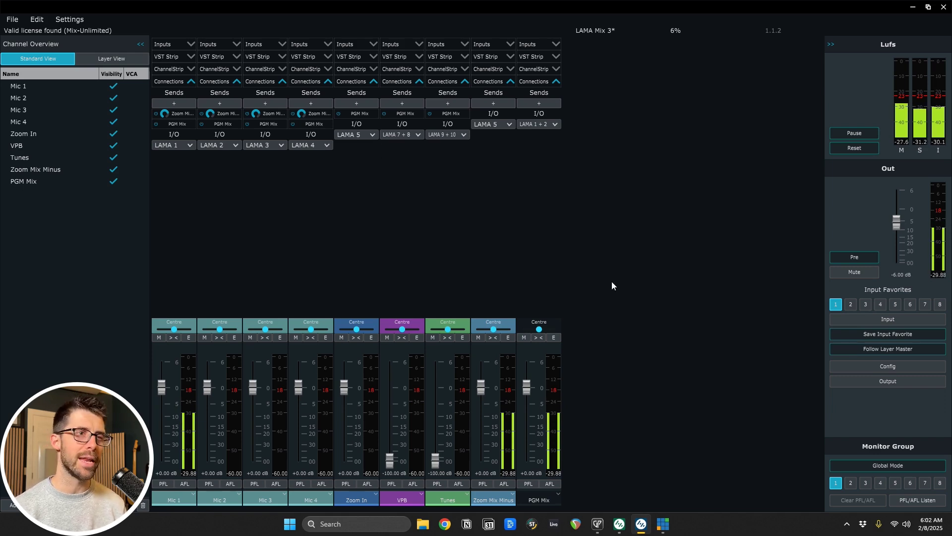
click(665, 523)
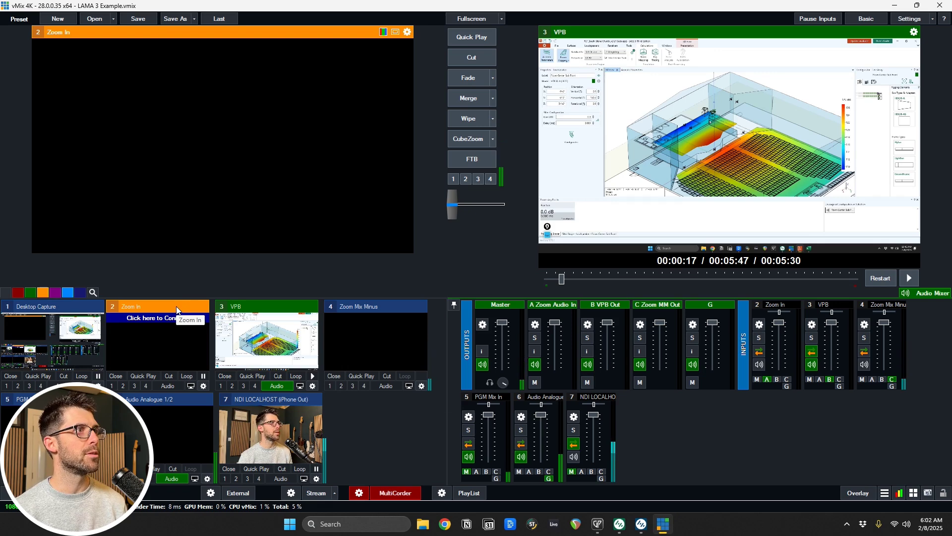
click(170, 318)
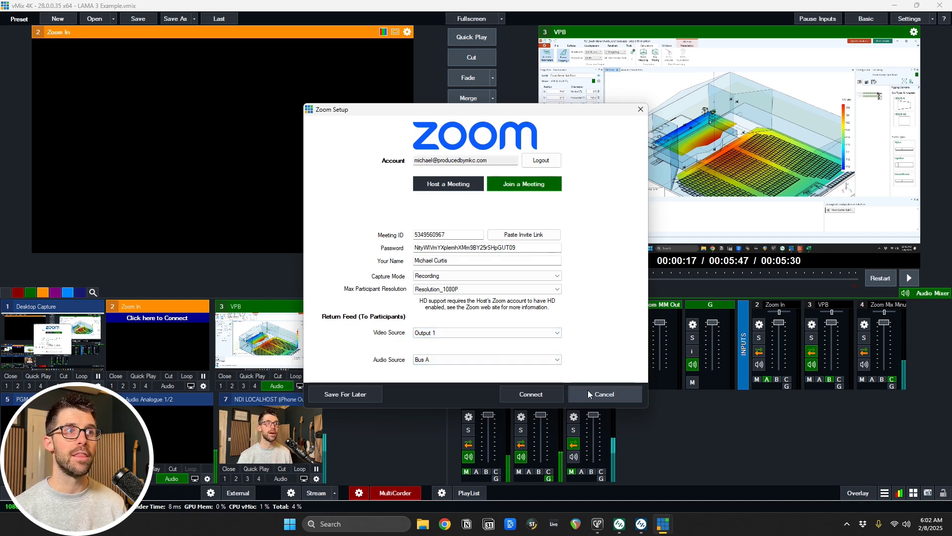
drag(572, 109, 437, 52)
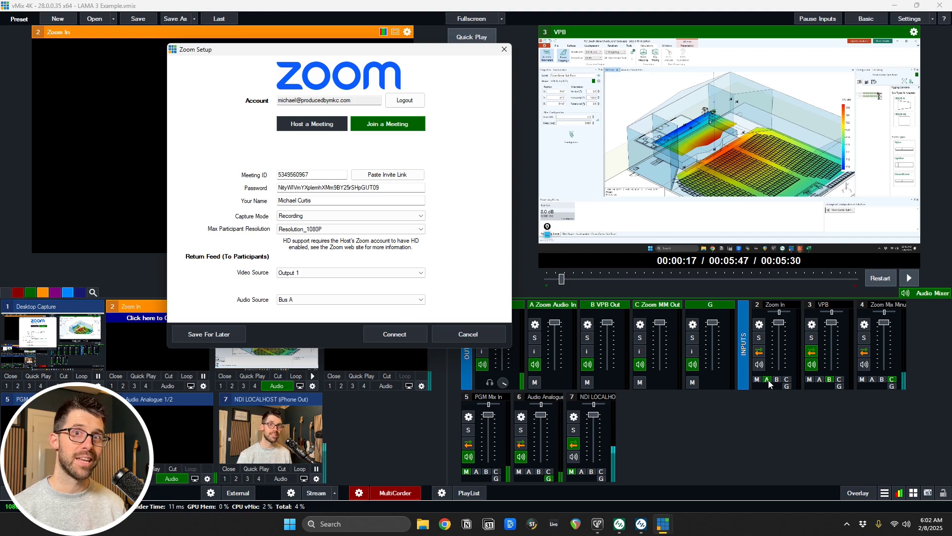
click(504, 49)
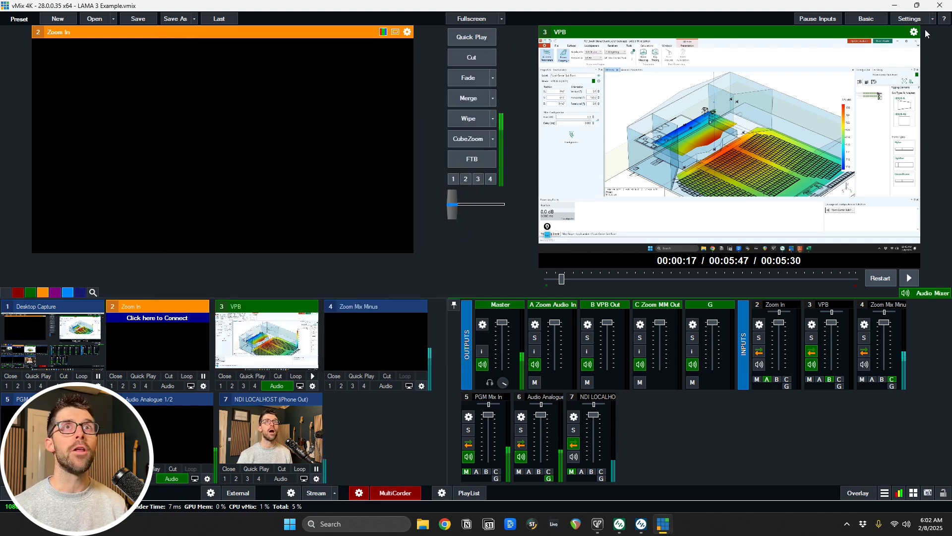
- Review the channel assignments of the vMix buses in the audio output settings, and close the settings
click(910, 18)
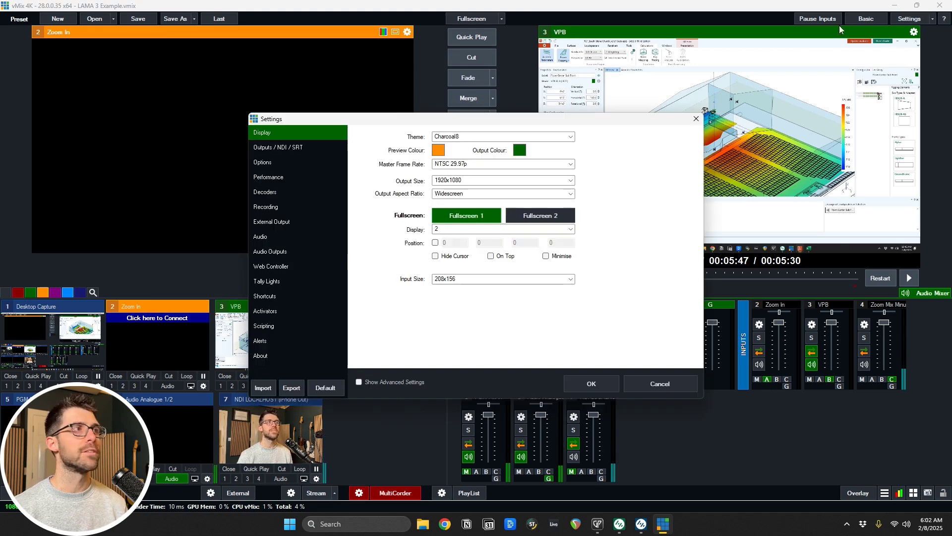
click(296, 254)
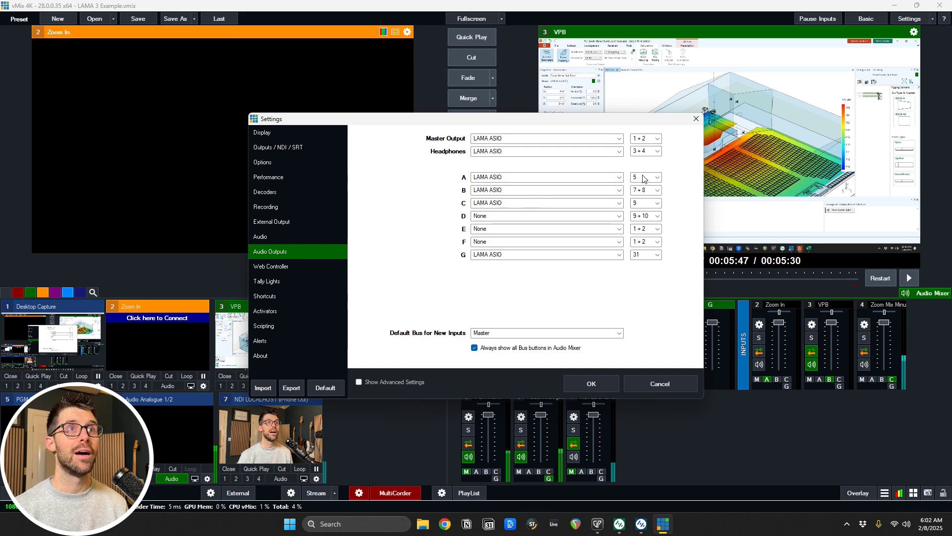
click(696, 119)
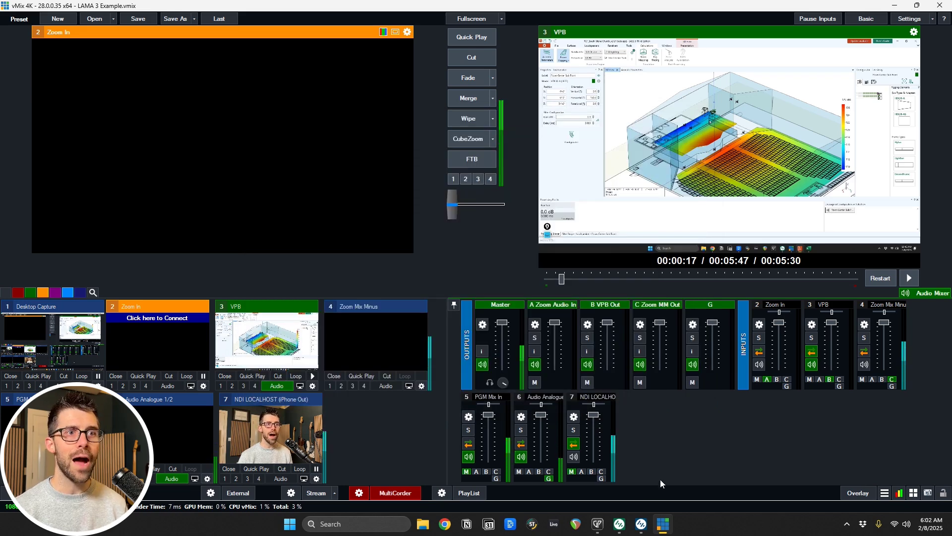
- Compare the vMix return connections in LAMA Connect with the channel inputs in LAMA Mix, and return to LAMA Connect
click(621, 524)
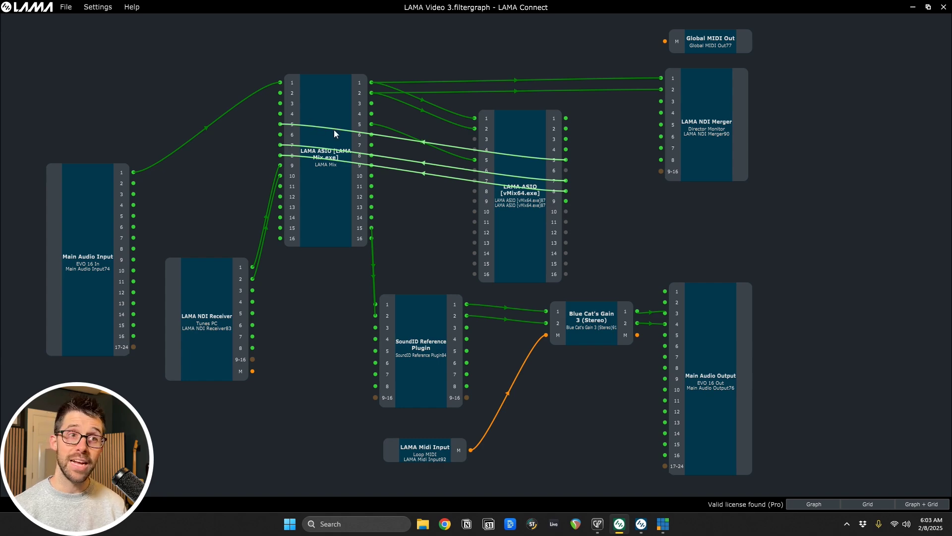
click(640, 524)
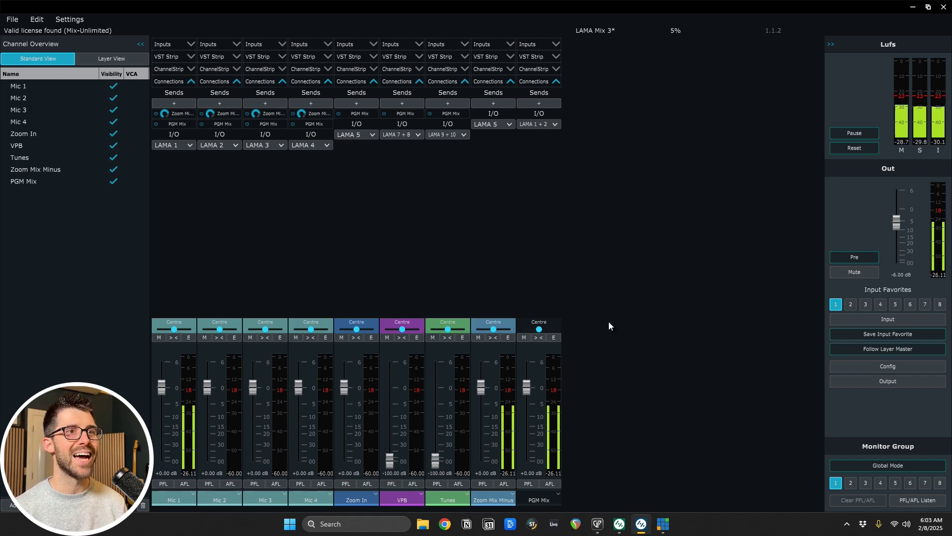
click(626, 526)
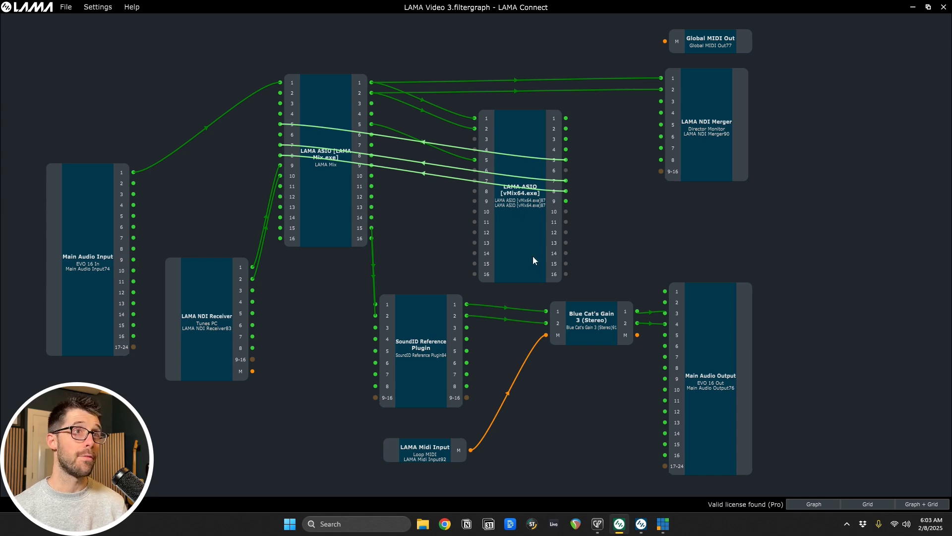
- In vMix, start playback of the VPB input and check its Bus B channel assignment in the audio output settings
click(664, 525)
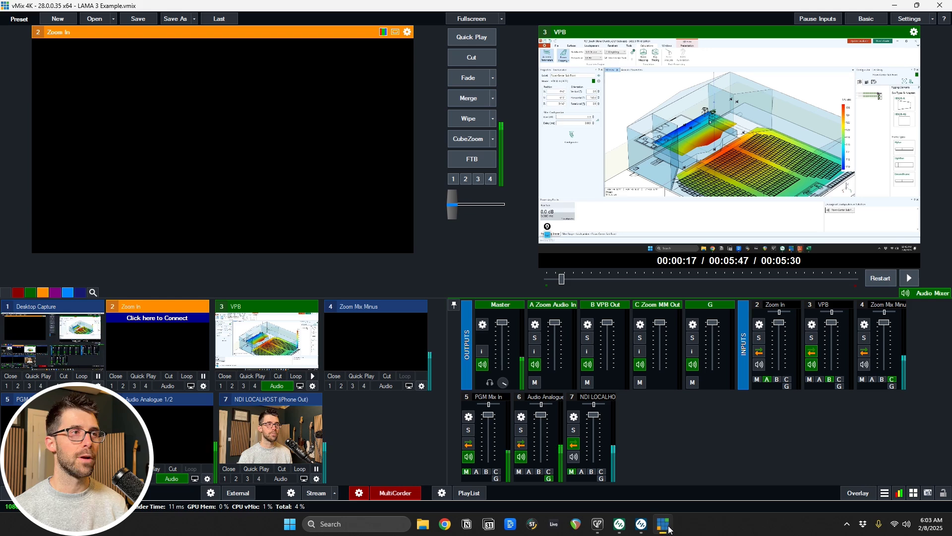
click(313, 376)
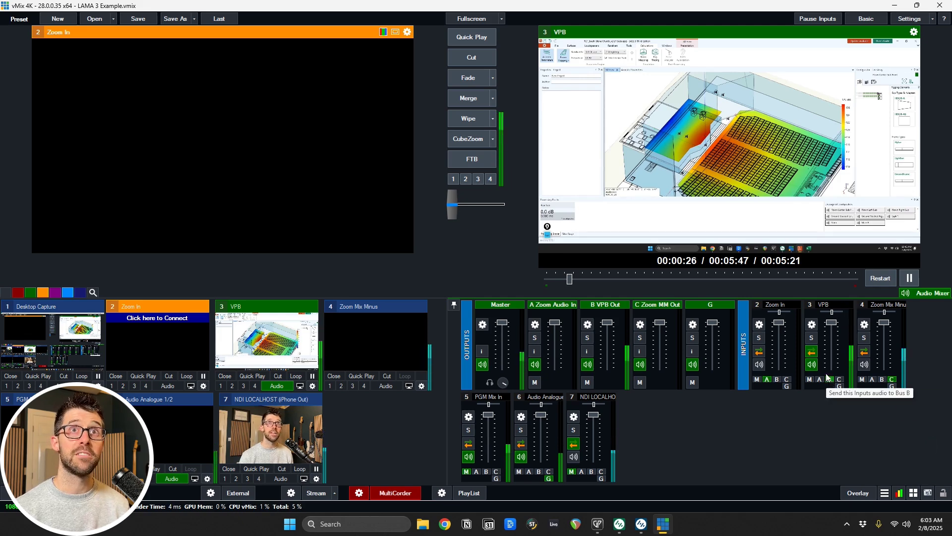
click(909, 18)
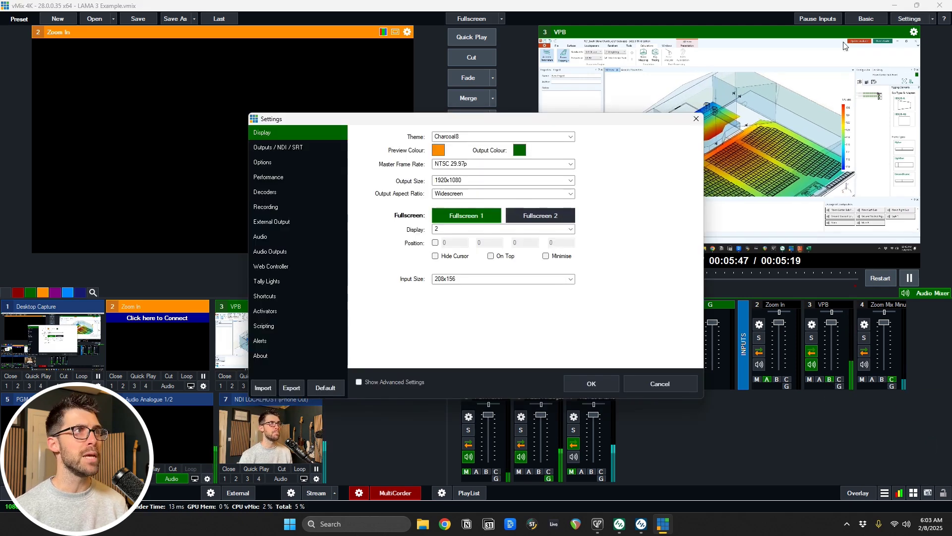
click(281, 251)
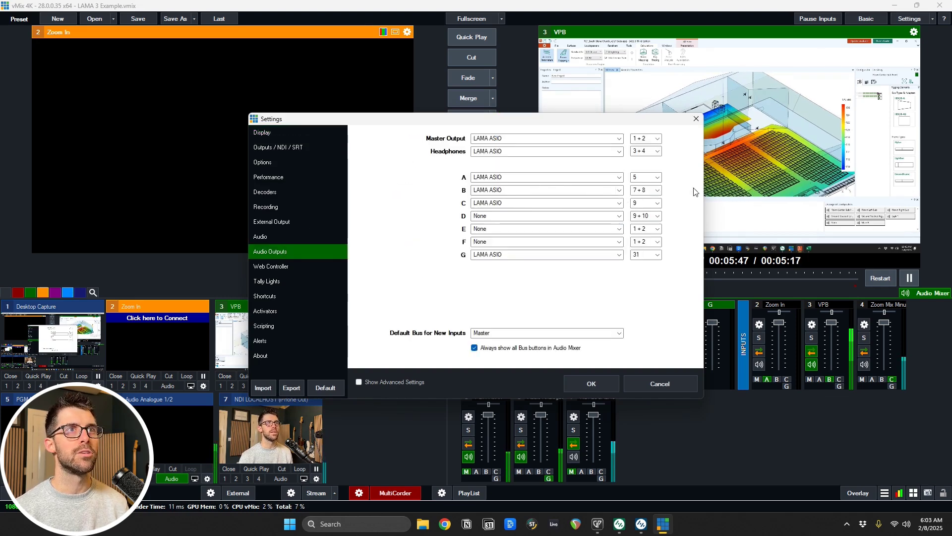
click(658, 378)
- Check the VPB return connections in LAMA Connect, and in LAMA Mix pull the VPB fader down to -100 dB
click(619, 524)
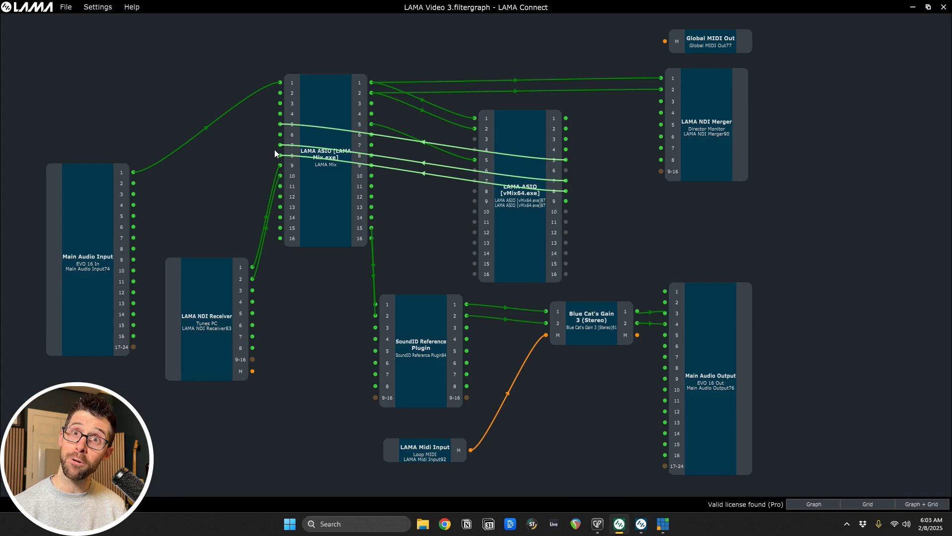
click(645, 529)
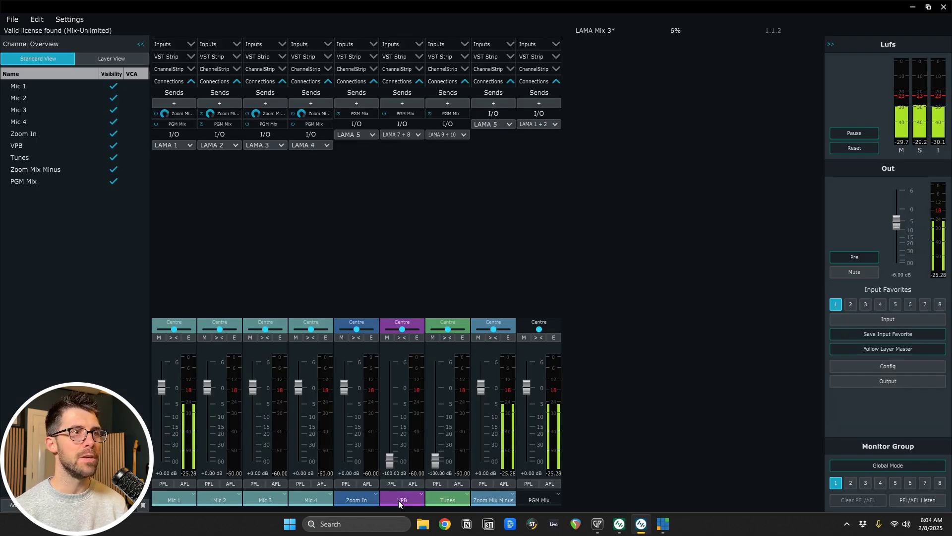
drag(396, 462, 383, 509)
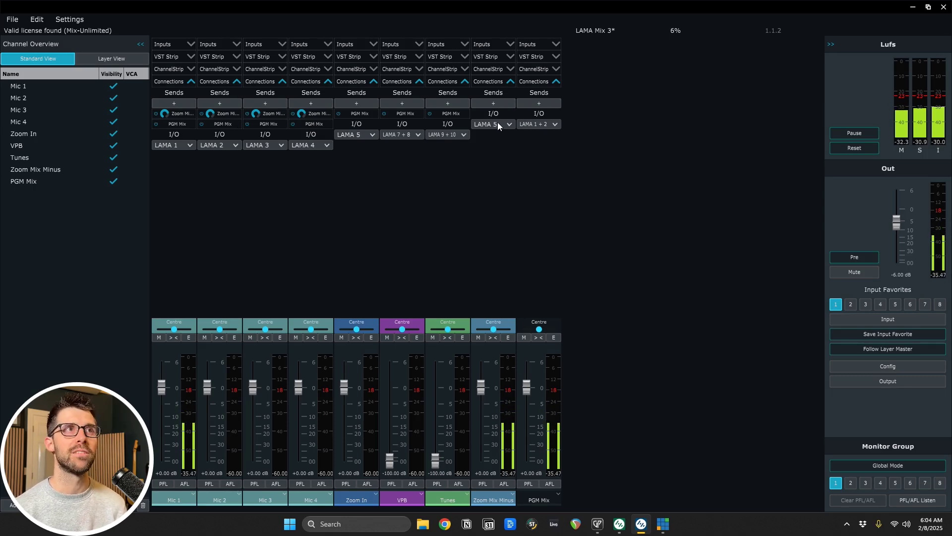
- View the routing in LAMA Connect, and in vMix try Bus C as the Zoom In return feed's audio source before cancelling the setup
click(620, 523)
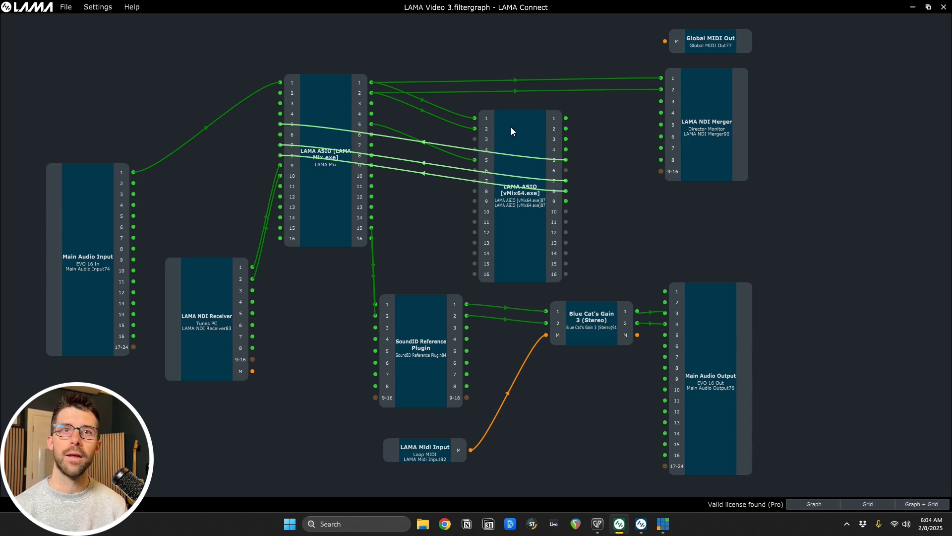
click(663, 523)
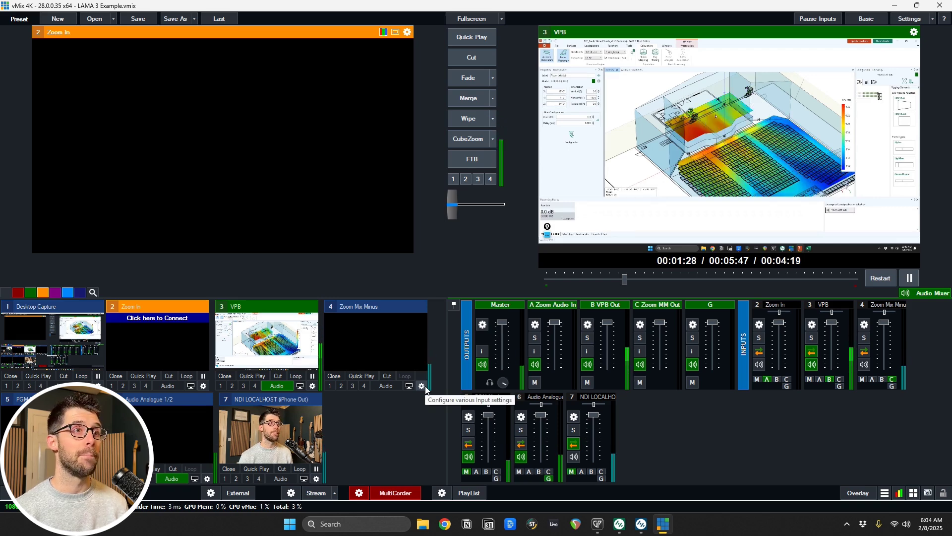
click(156, 318)
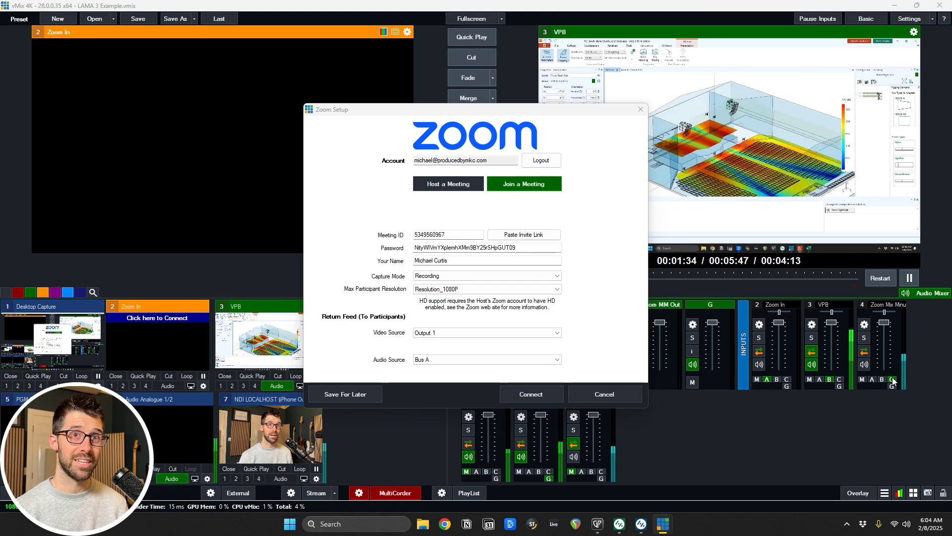
click(485, 359)
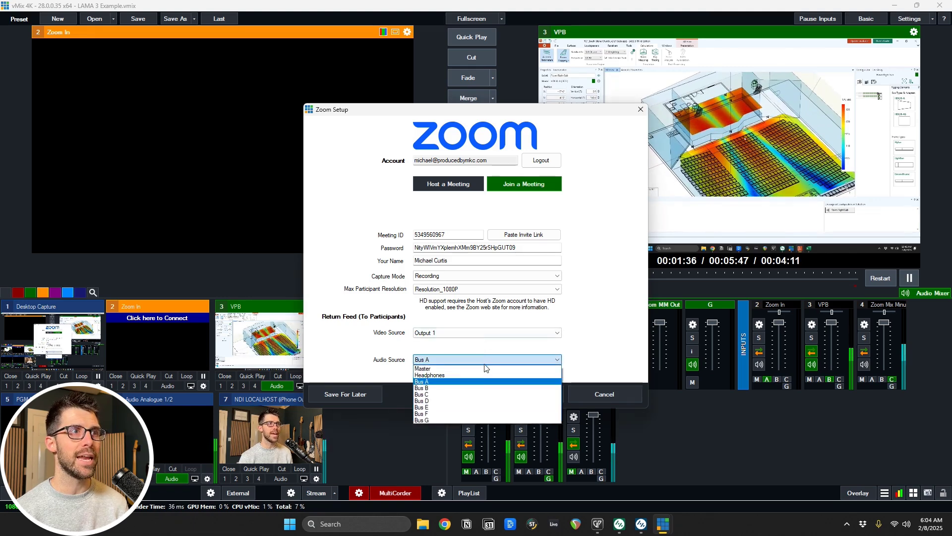
click(477, 394)
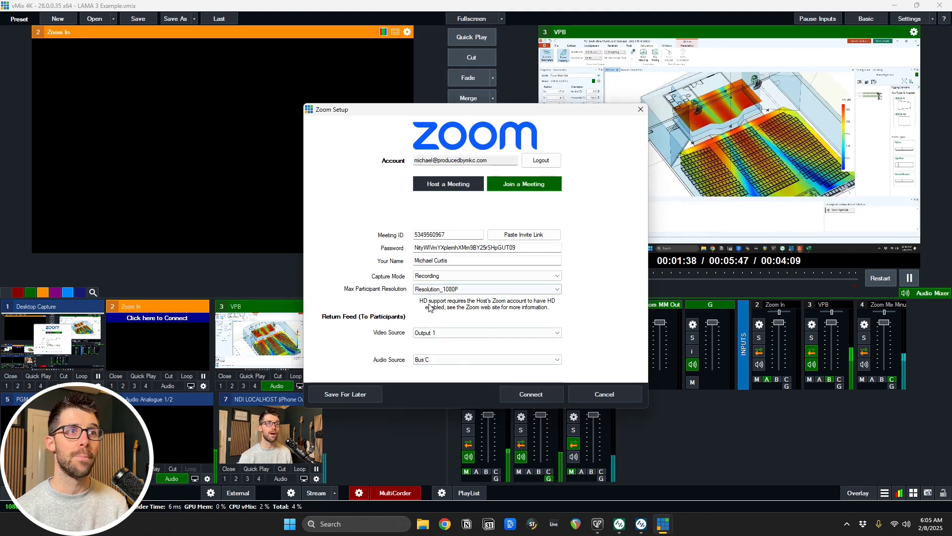
click(619, 396)
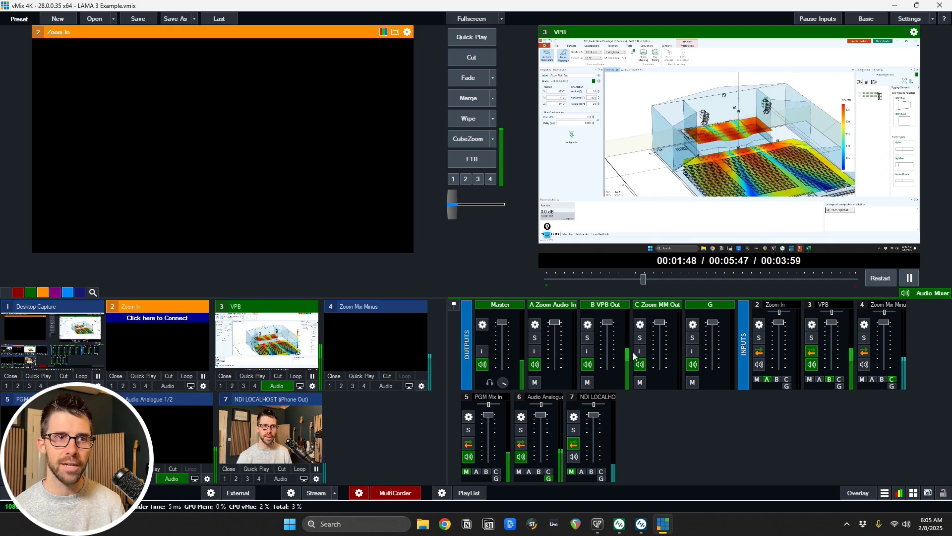
- In LAMA Connect, inspect the Main Audio Input node's audio settings and the LAMA NDI Receiver node's source settings, and close both windows
key(alt+Tab)
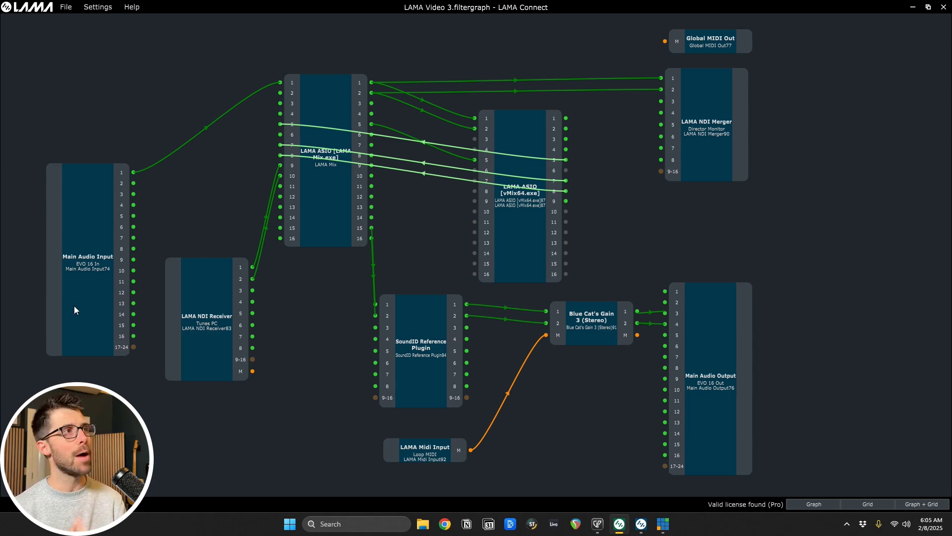
double_click(79, 251)
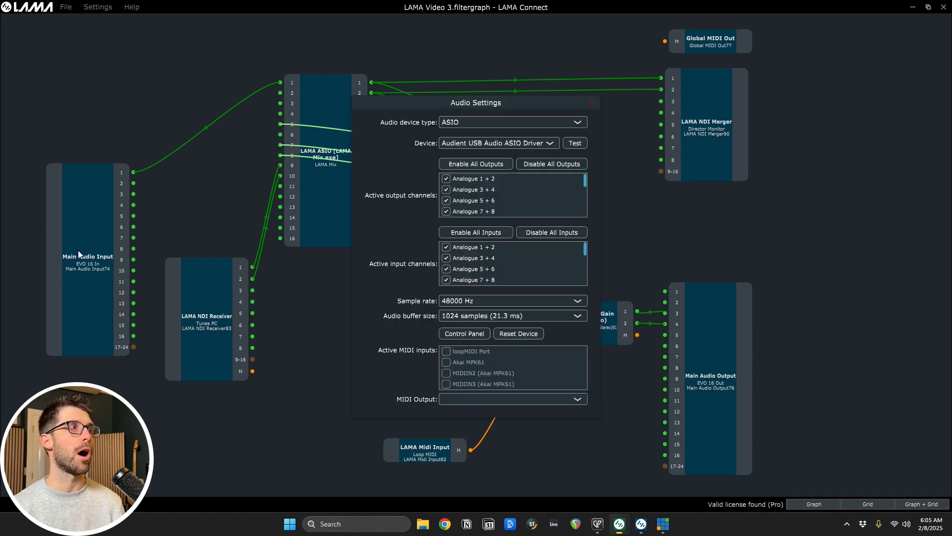
click(592, 102)
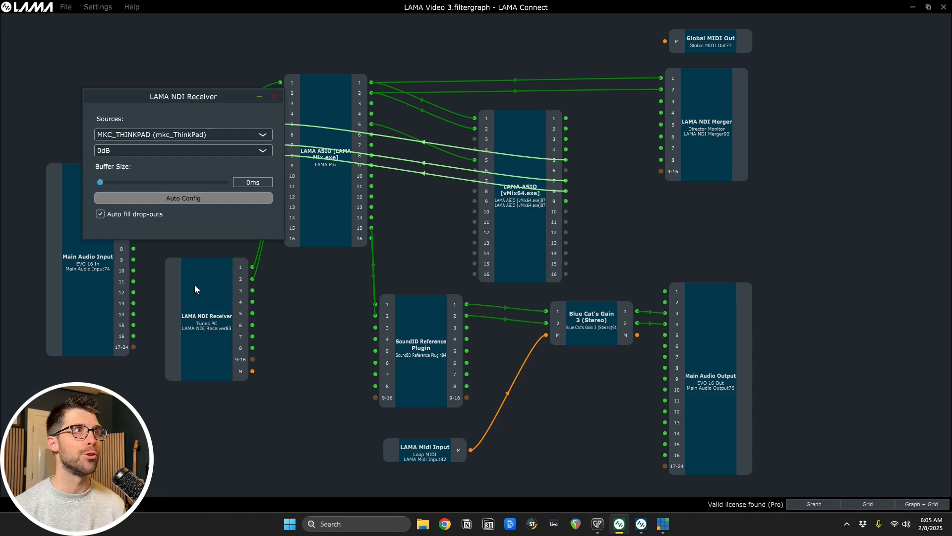
click(280, 97)
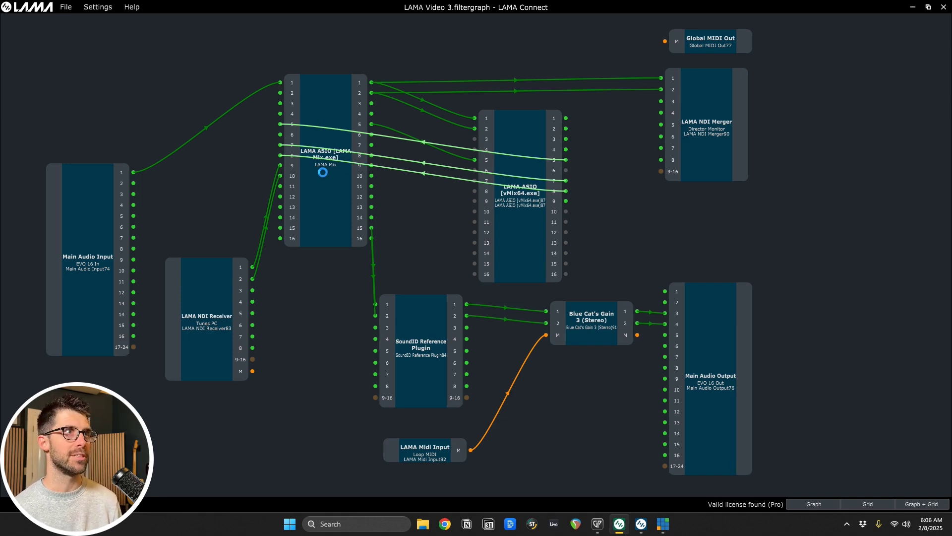
- View the LAMA Mix channels and the vMix window, and return to the LAMA Connect routing graph
click(641, 526)
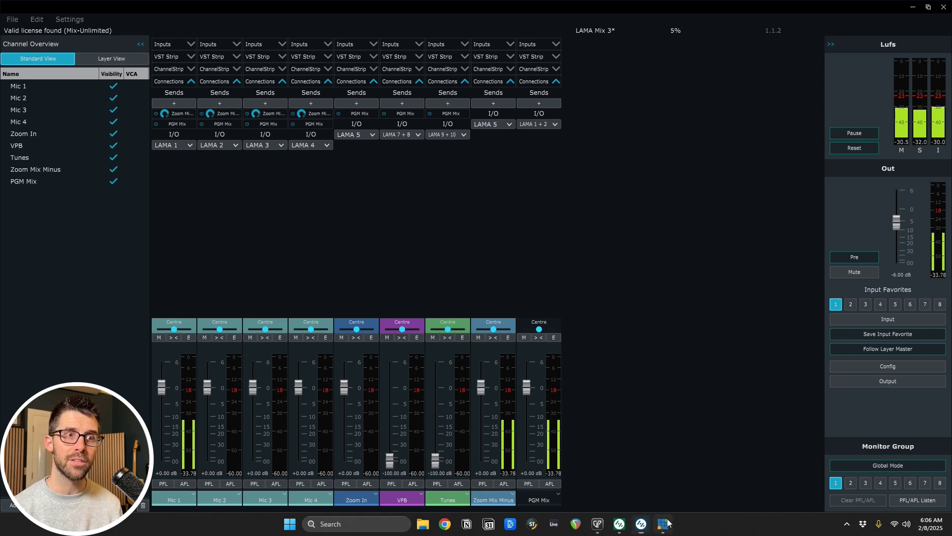
click(666, 523)
click(619, 524)
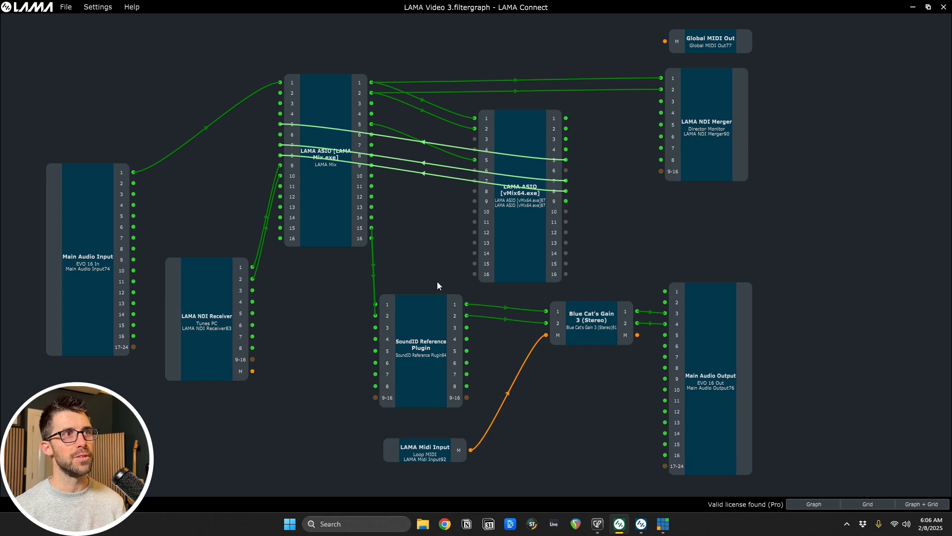
- Inspect the SoundID Reference Plugin and Blue Cat's Gain 3 nodes, close their windows, and view LAMA Mix before returning to LAMA Connect
double_click(433, 325)
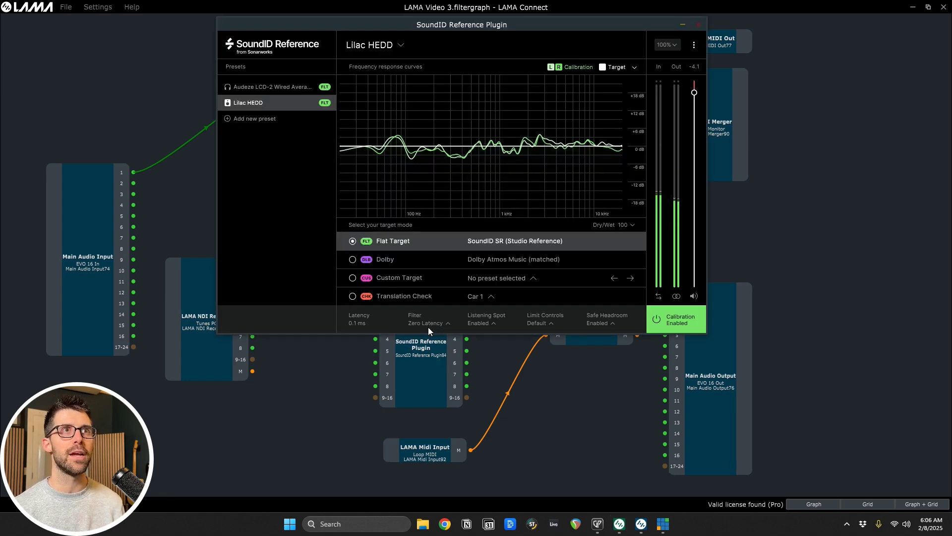
click(699, 24)
double_click(592, 317)
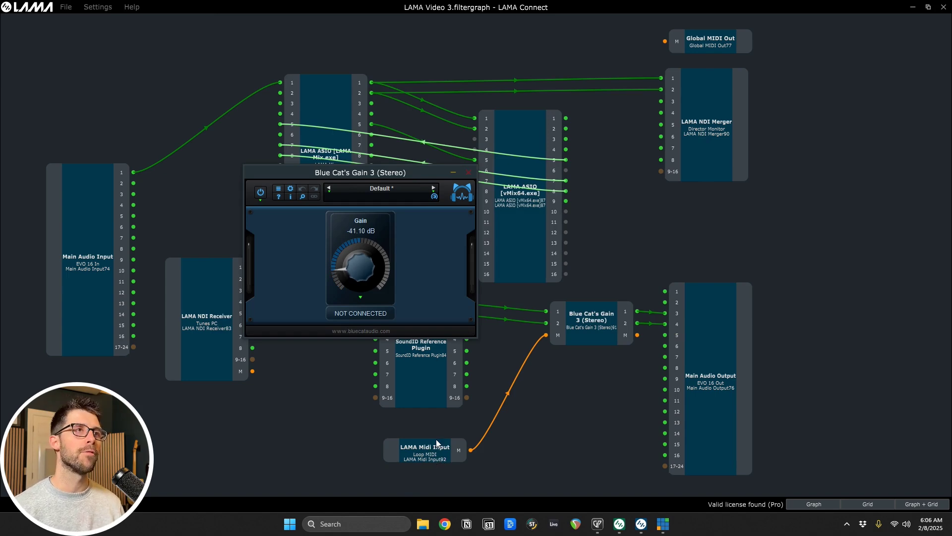
click(469, 172)
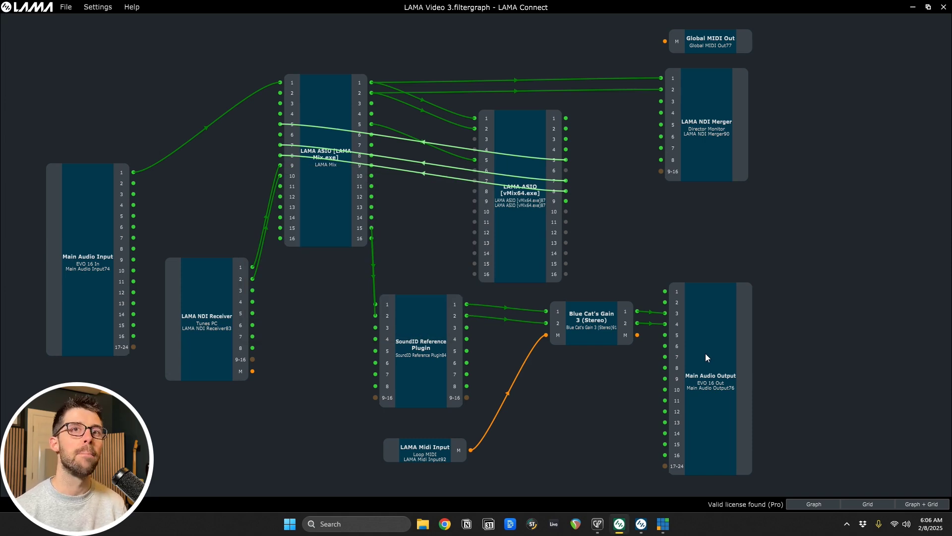
click(640, 524)
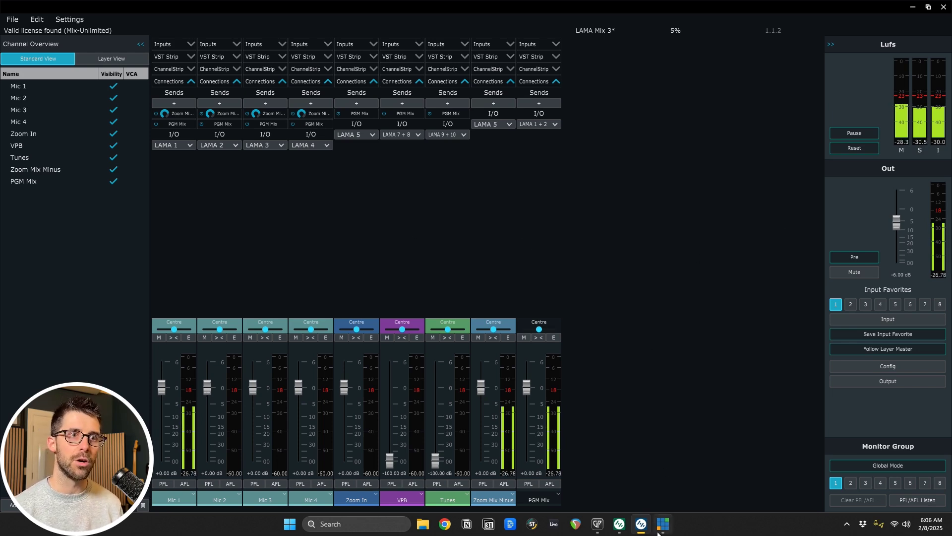
click(641, 524)
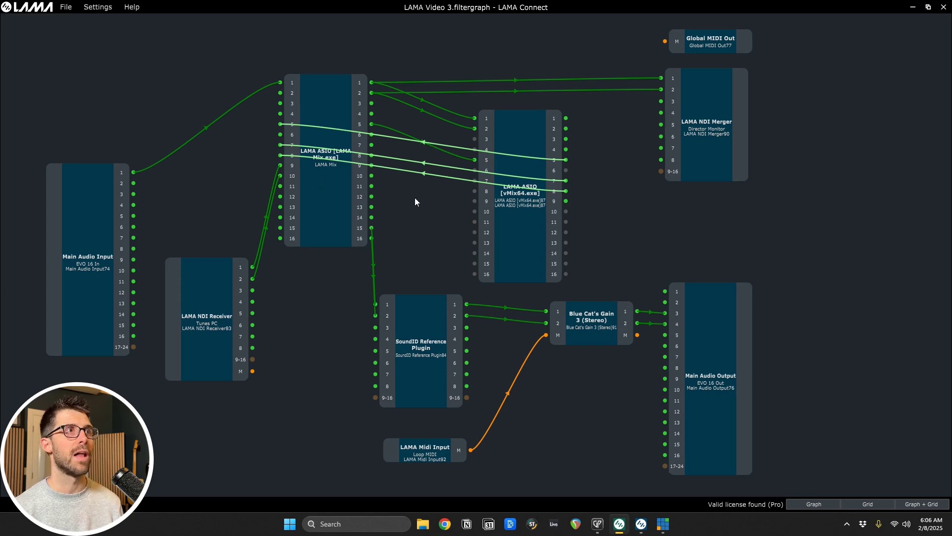